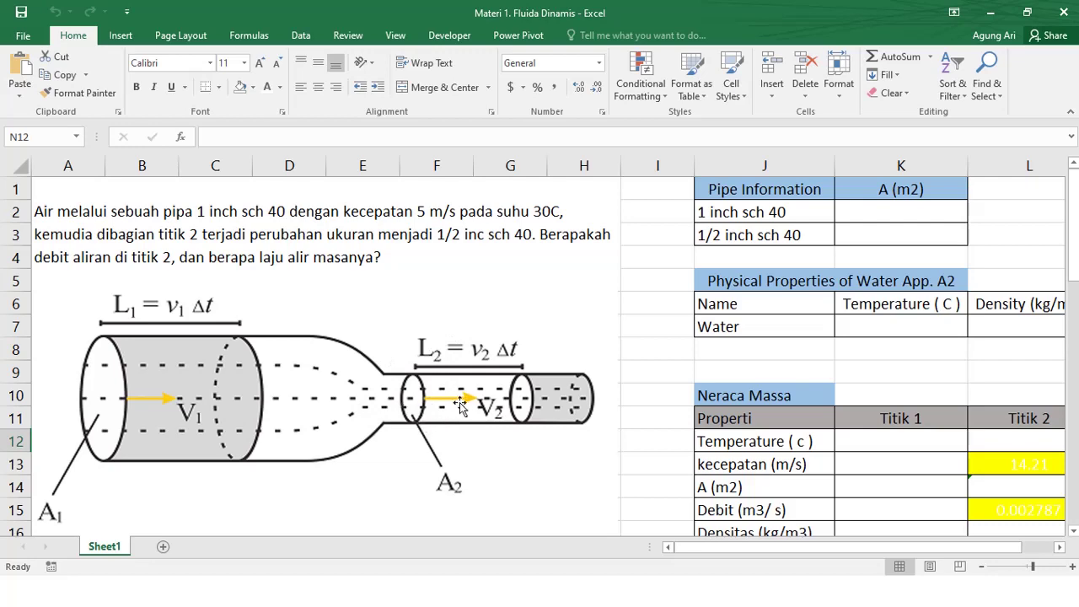
# Step: Examine the pipe flow problem, the pipe dimension and water density reference tables, and the Pipe Information table
pyautogui.click(649, 321)
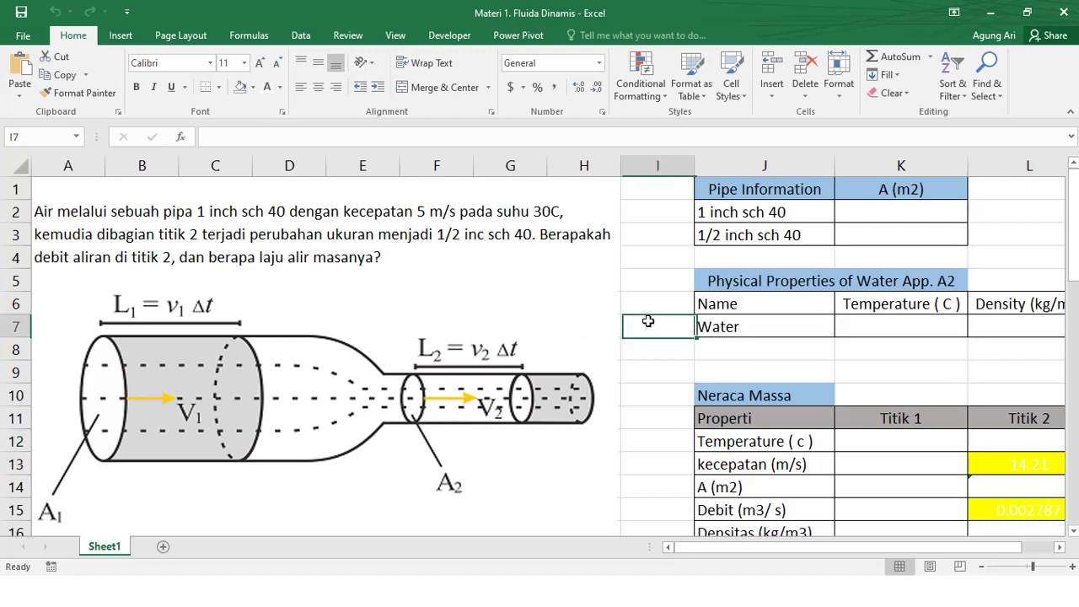
pyautogui.scroll(-2, 647, 321)
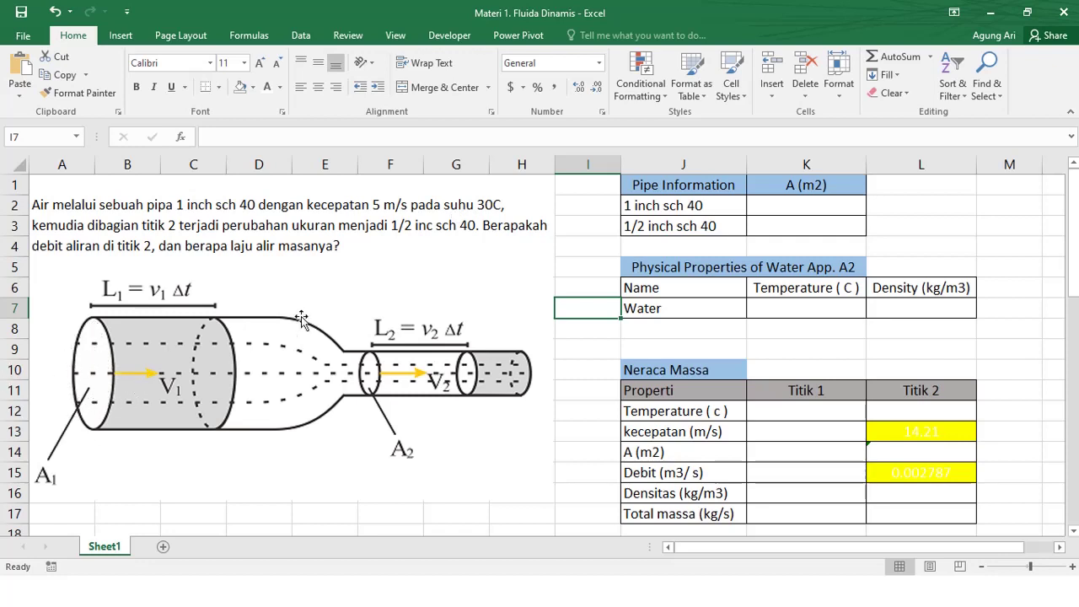
pyautogui.scroll(-5, 595, 303)
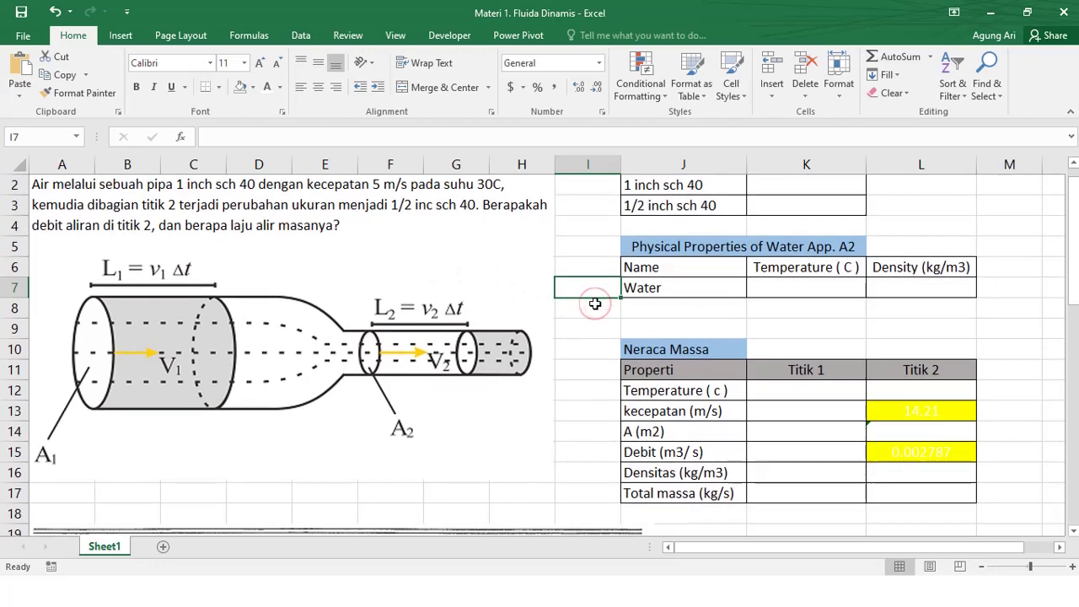
pyautogui.scroll(-2, 595, 304)
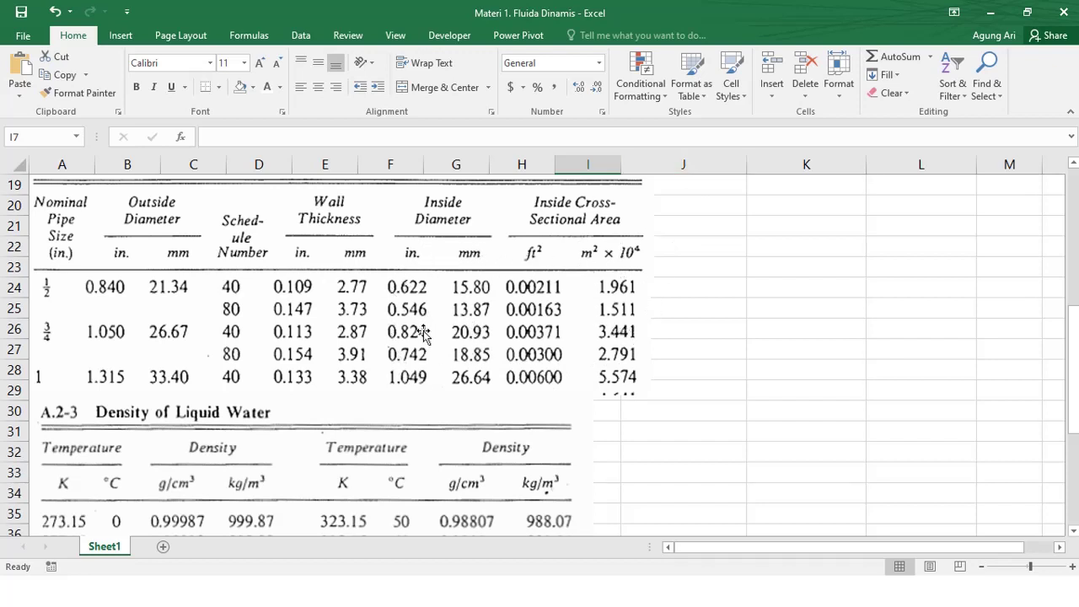
pyautogui.scroll(6, 424, 334)
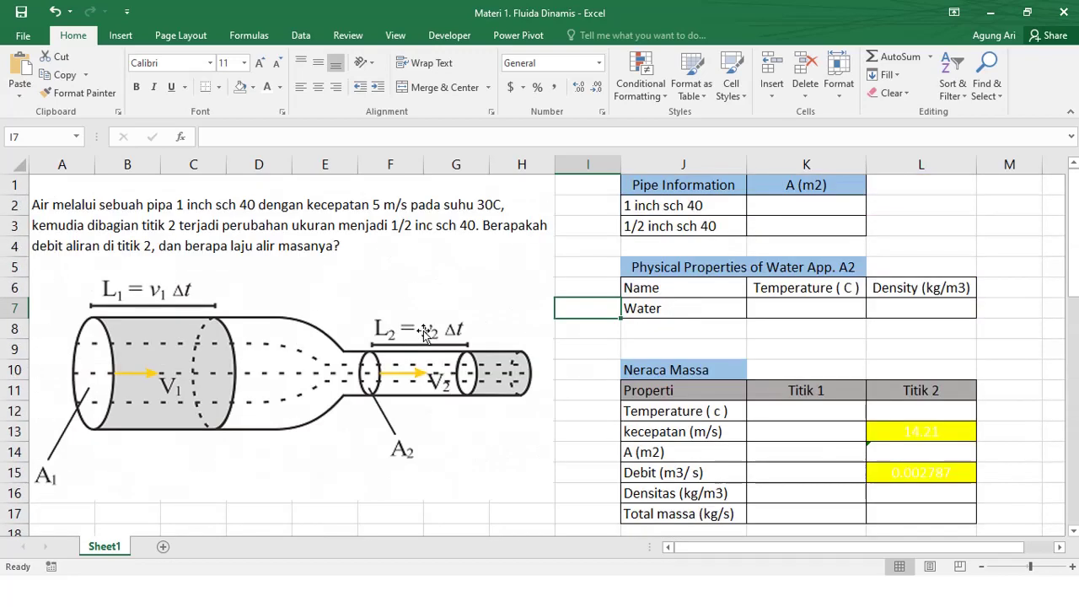
pyautogui.scroll(-9, 424, 335)
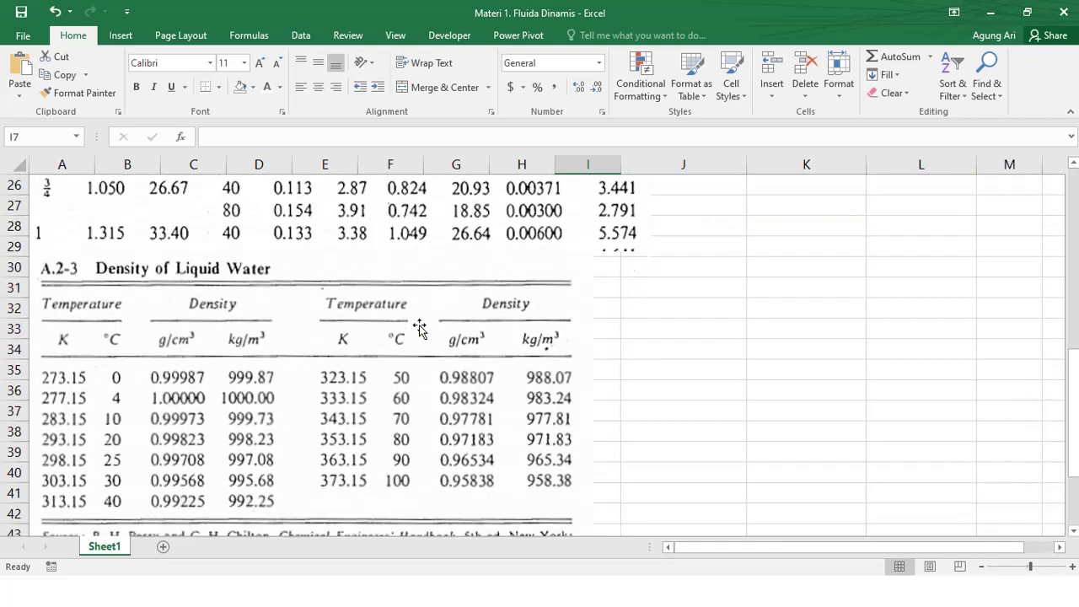
pyautogui.scroll(3, 419, 330)
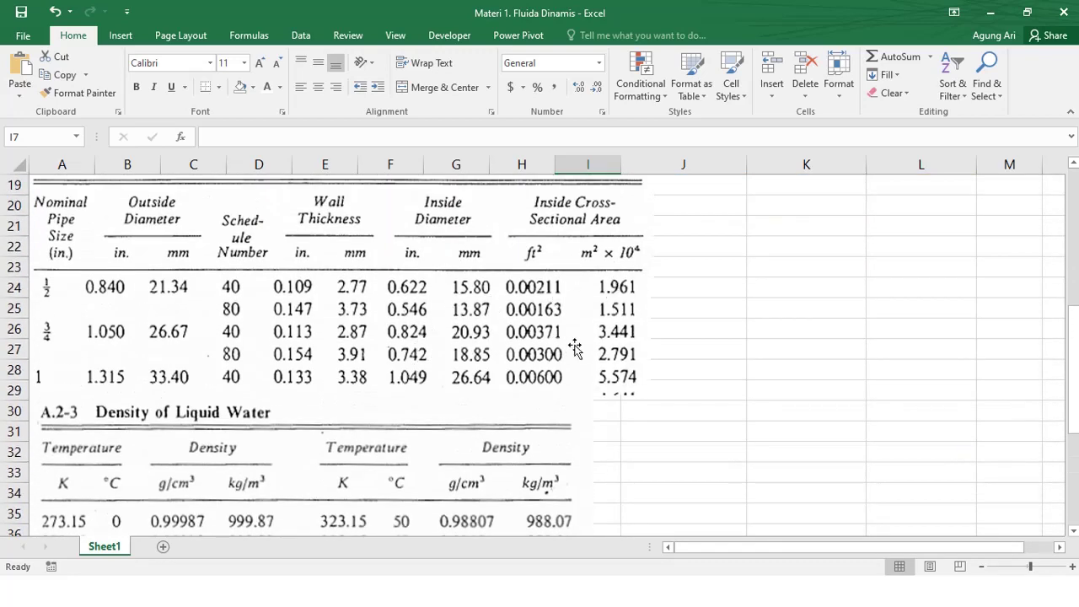
pyautogui.scroll(6, 595, 330)
pyautogui.moveTo(681, 184); pyautogui.dragTo(754, 222)
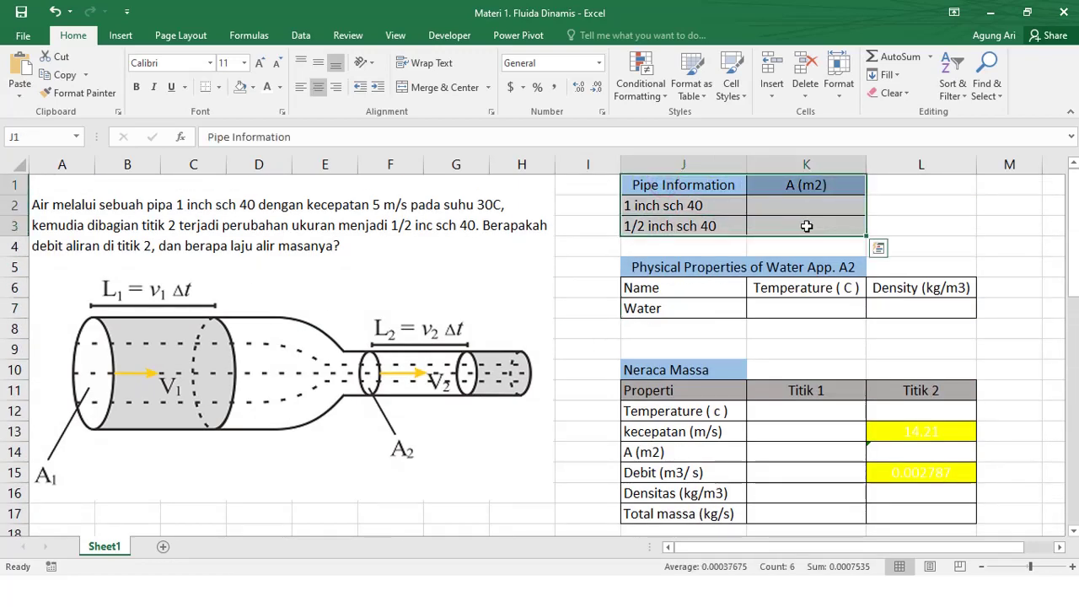
pyautogui.click(616, 214)
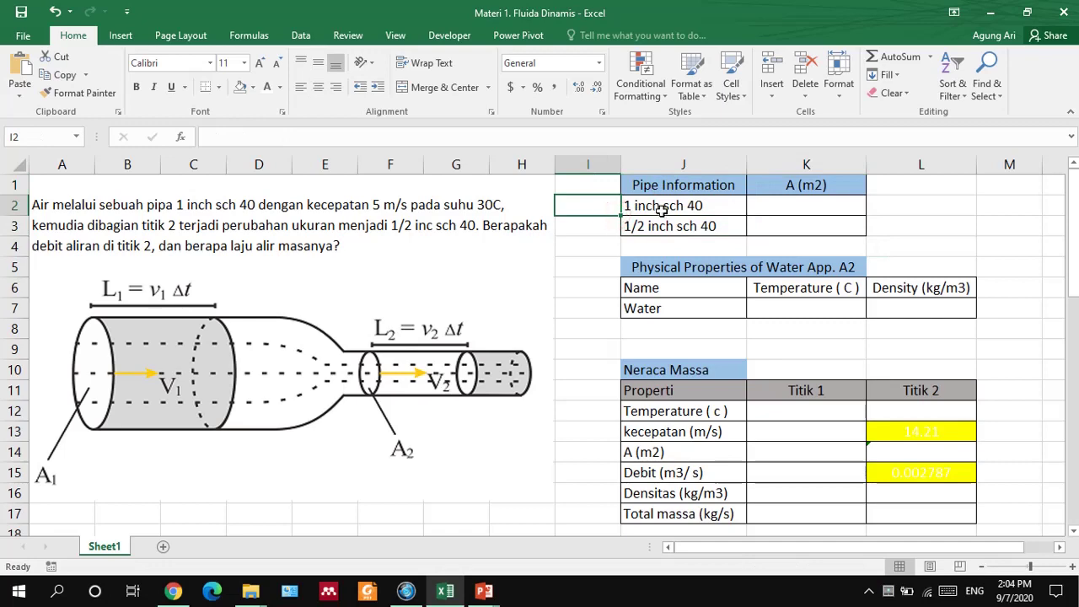
pyautogui.click(594, 267)
# Step: Change the font colour of the two pipe area values in K2:K3 to black
pyautogui.scroll(-3, 582, 266)
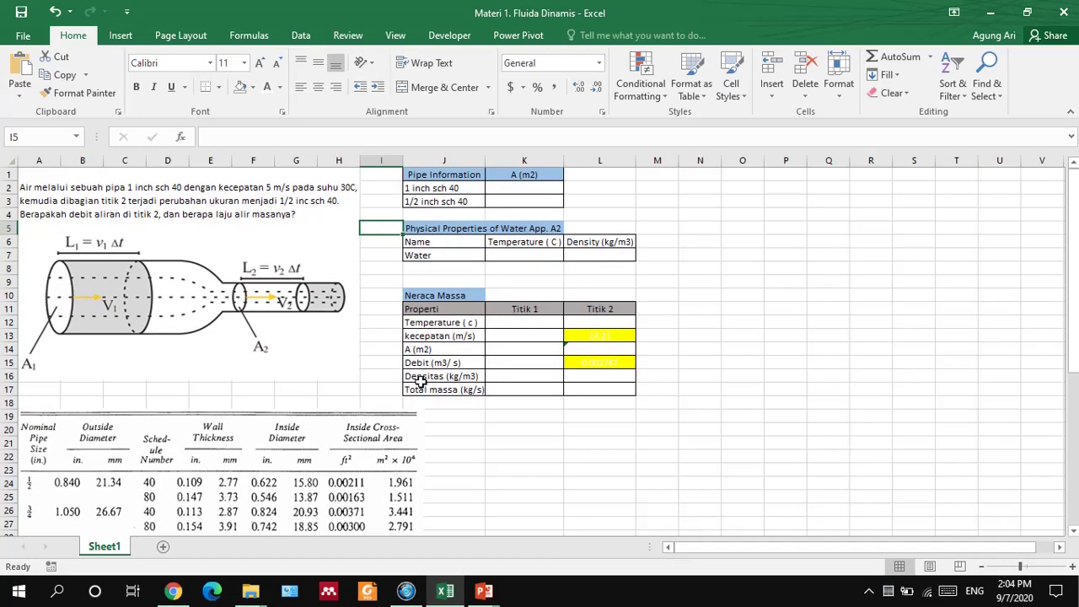
pyautogui.moveTo(500, 191); pyautogui.dragTo(504, 202)
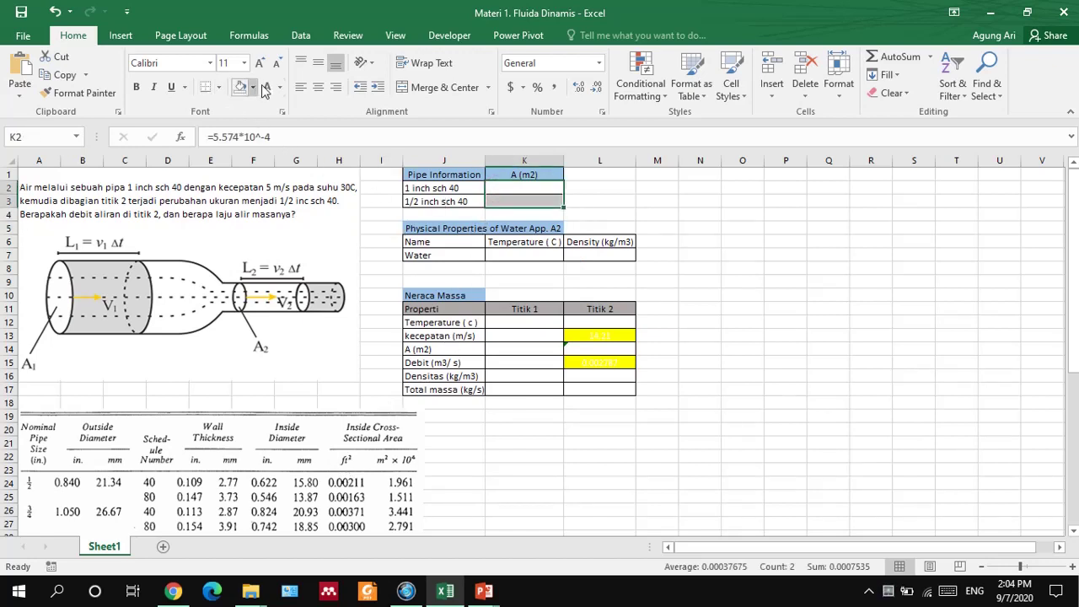
pyautogui.click(279, 88)
pyautogui.click(280, 104)
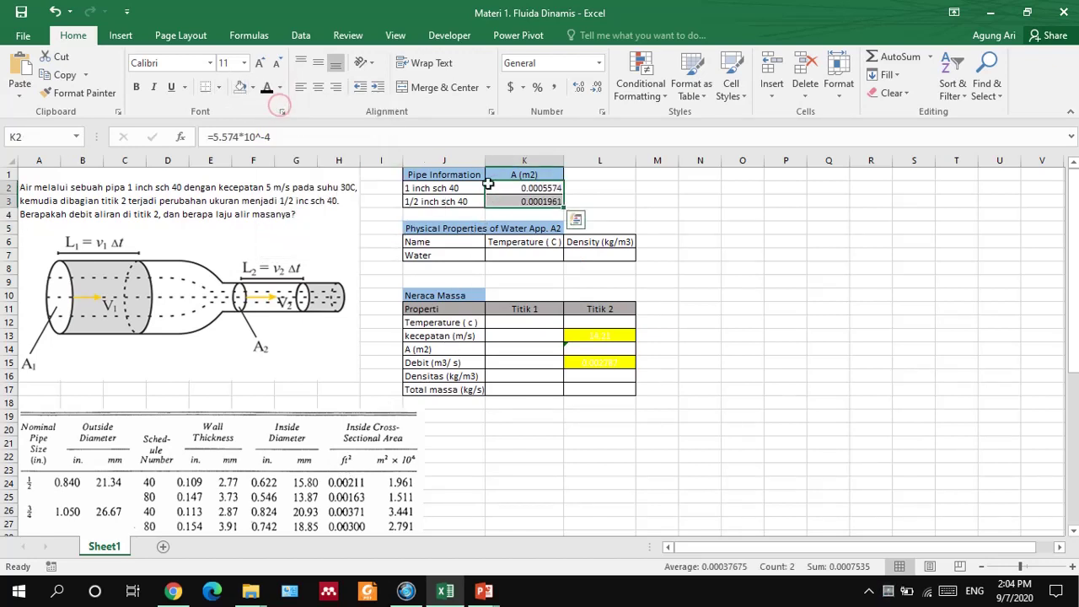
pyautogui.click(624, 215)
# Step: Check the 1 inch sch 40 area formula in K2 against the inside cross-sectional areas in the pipe table
pyautogui.keyDown('ctrl'); pyautogui.scroll(1, 624, 212); pyautogui.keyUp('ctrl')
pyautogui.keyDown('ctrl'); pyautogui.scroll(1, 624, 212); pyautogui.keyUp('ctrl')
pyautogui.scroll(-2, 523, 291)
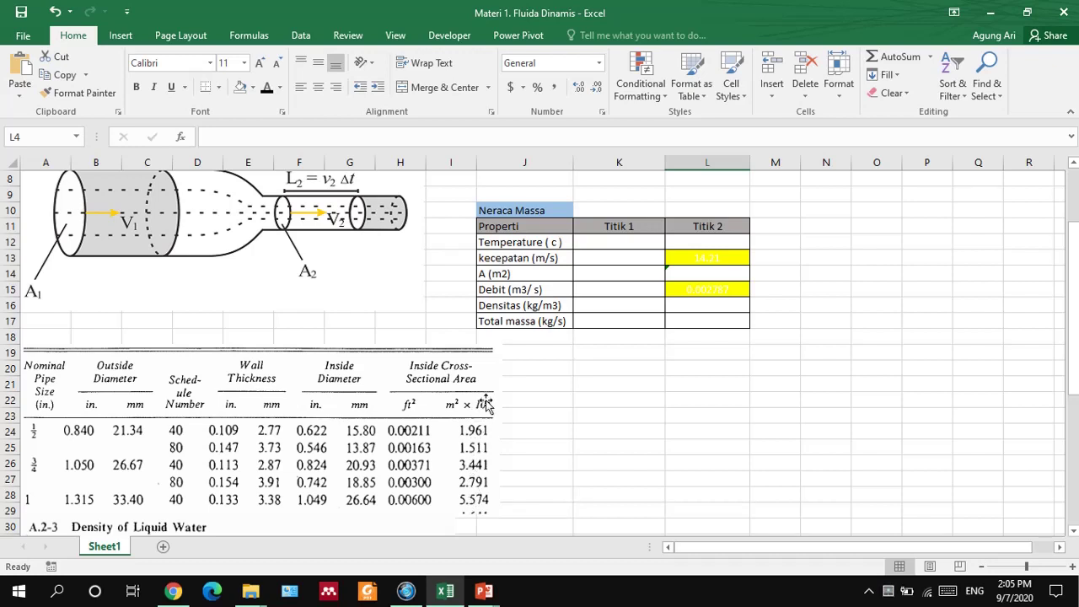
pyautogui.scroll(3, 485, 405)
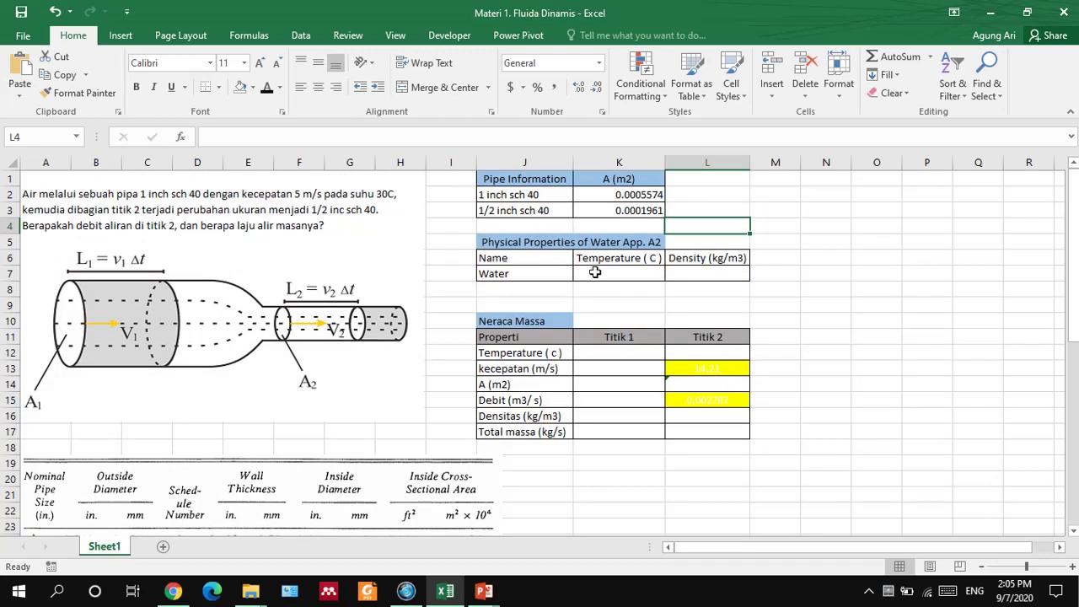
pyautogui.click(622, 192)
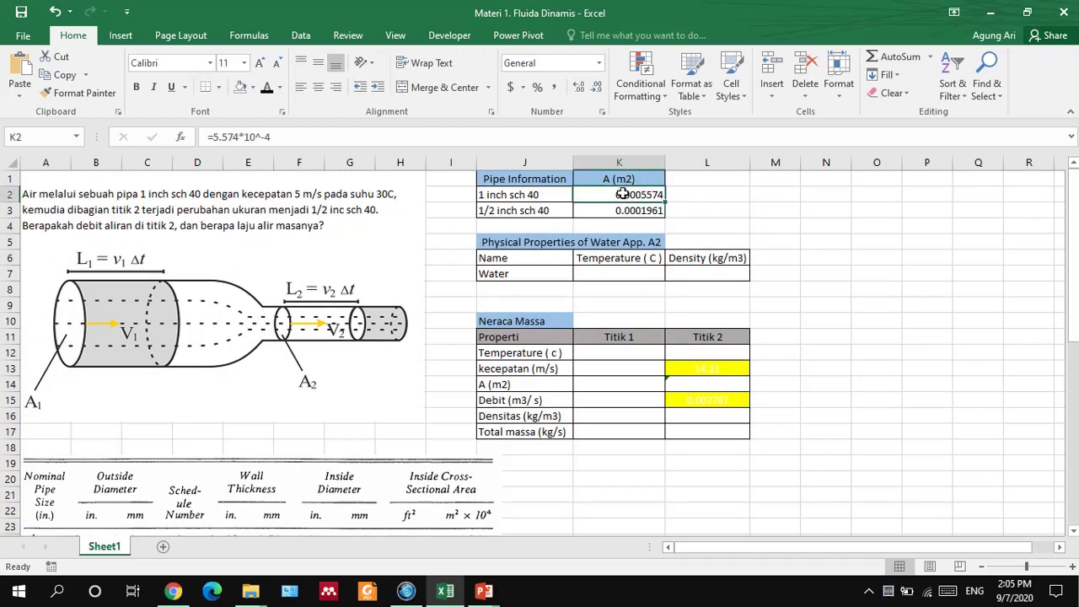
pyautogui.click(235, 136)
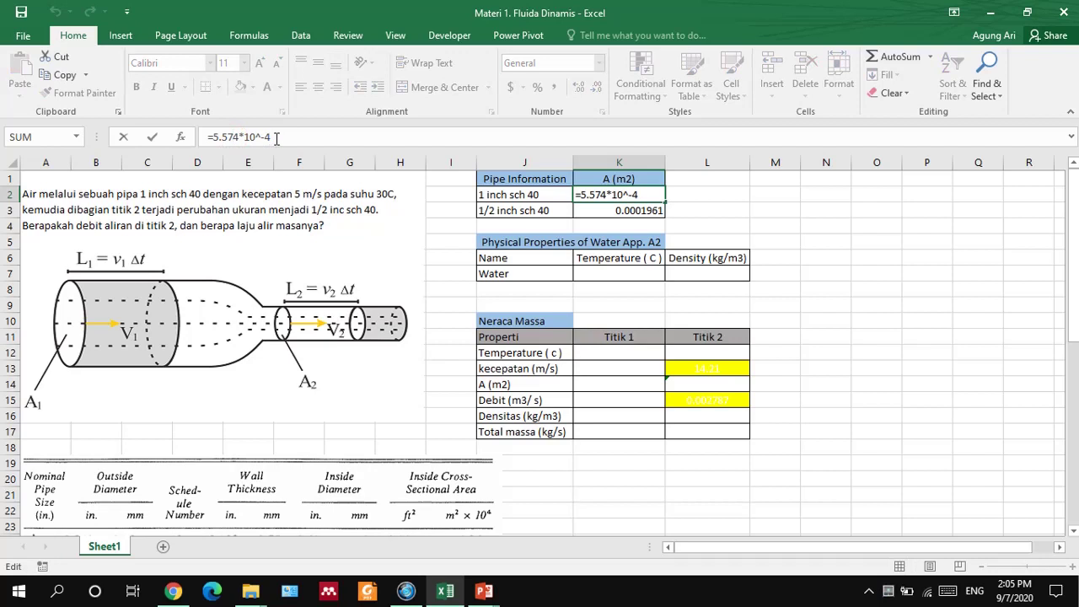
pyautogui.press('Return')
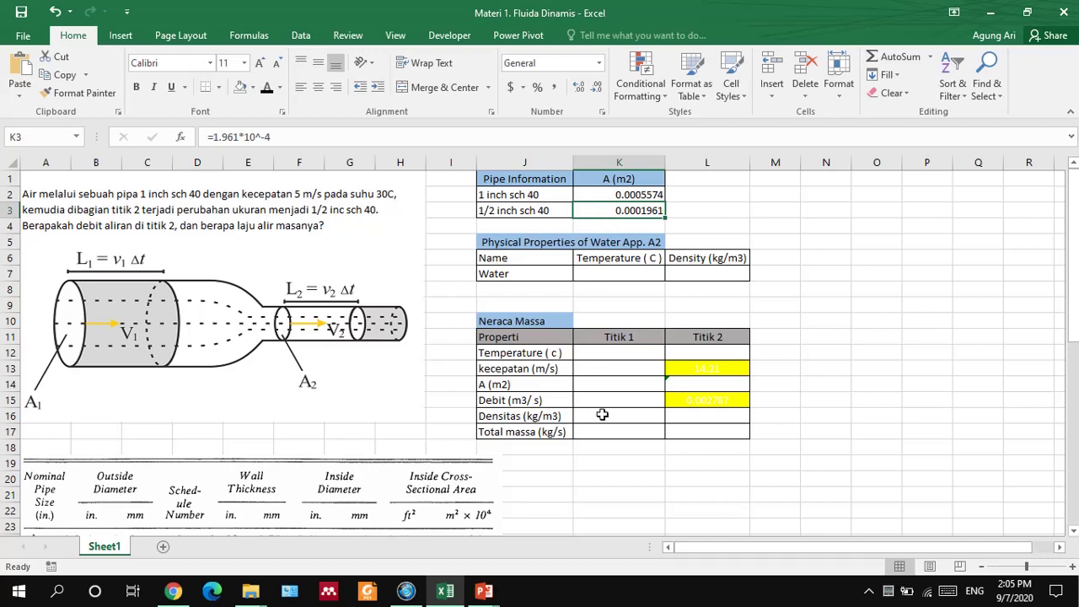
# Step: Consult the liquid water density table, and make the font of water's temperature and density in K7:L7 black
pyautogui.scroll(-1, 602, 415)
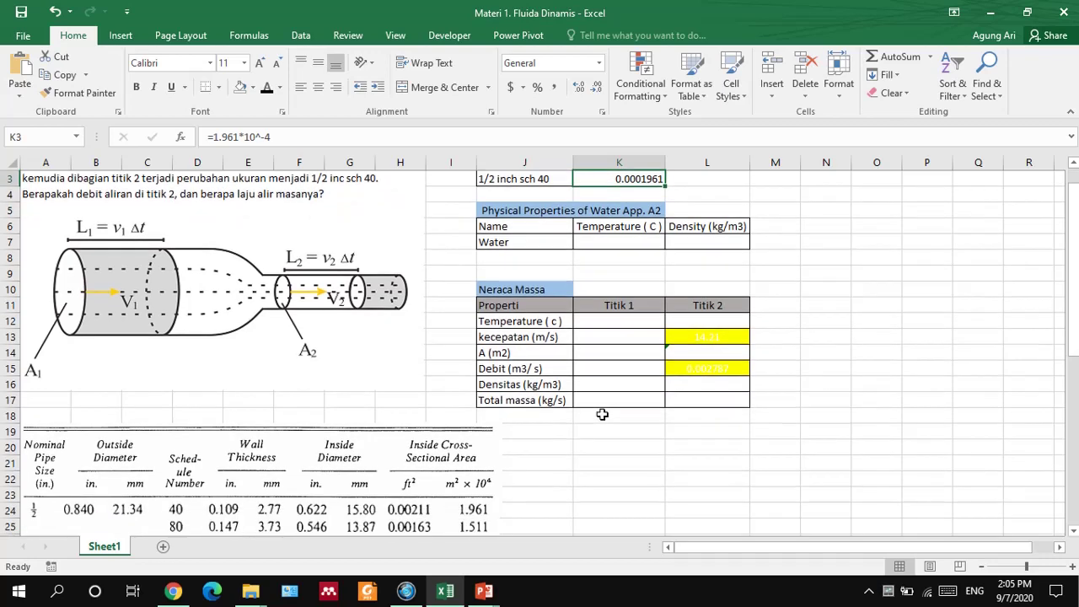
pyautogui.scroll(-7, 602, 414)
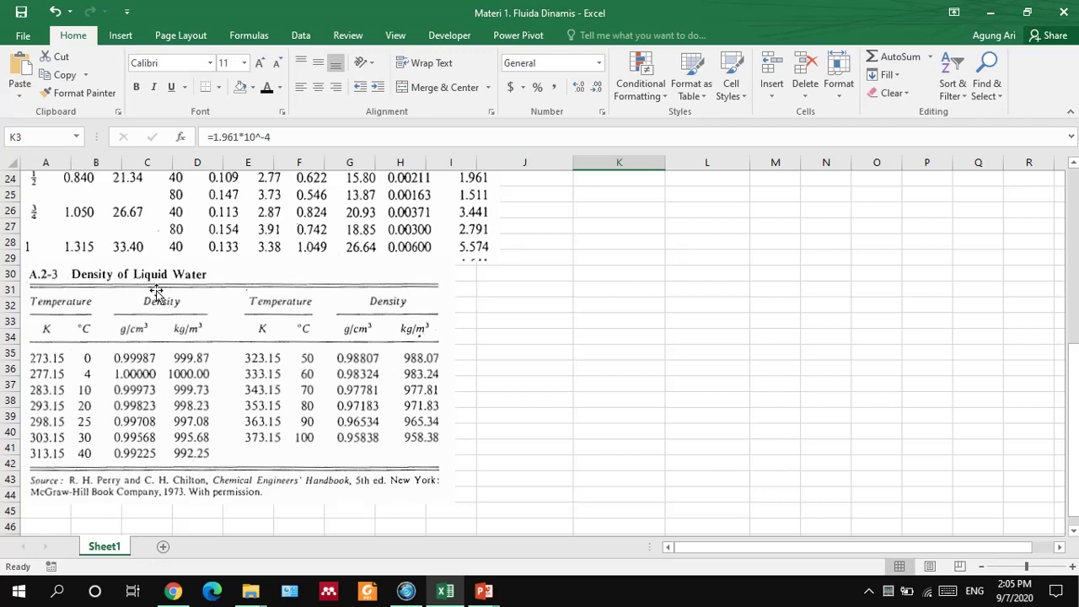
pyautogui.scroll(8, 699, 354)
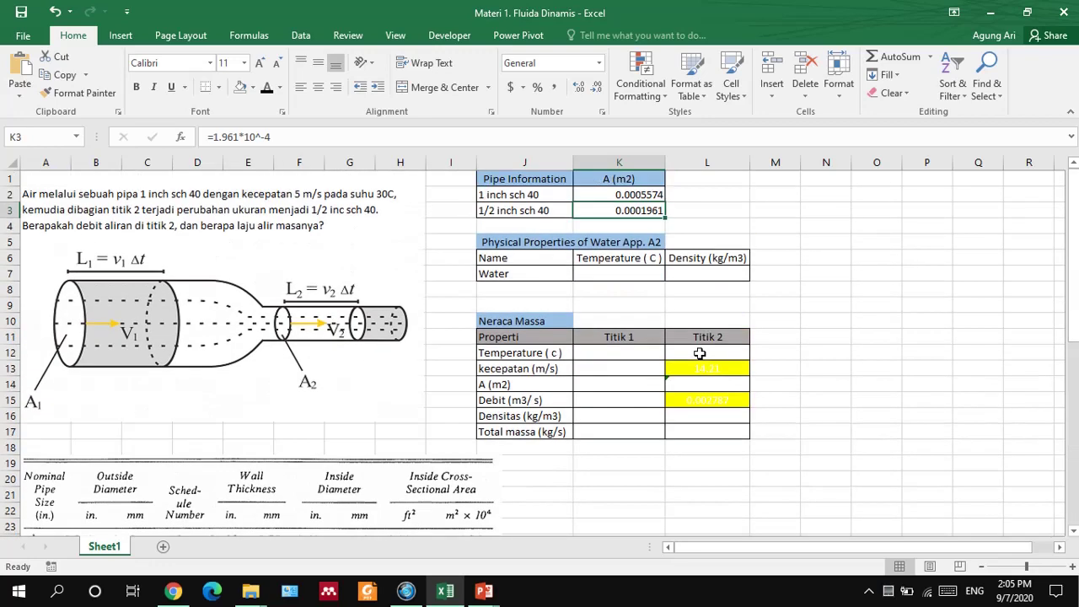
pyautogui.click(609, 273)
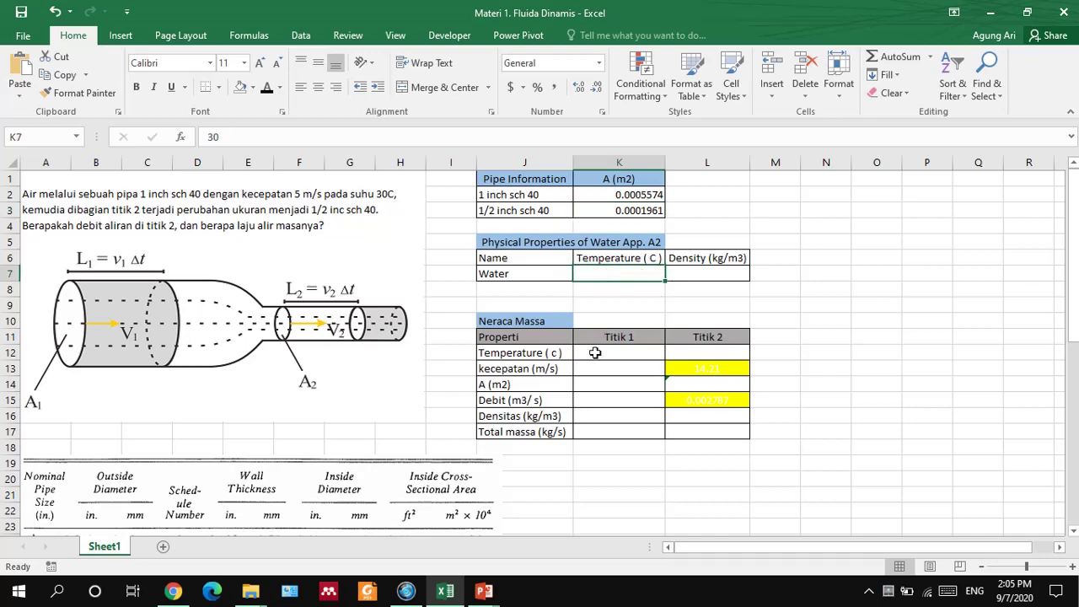
pyautogui.scroll(-7, 588, 361)
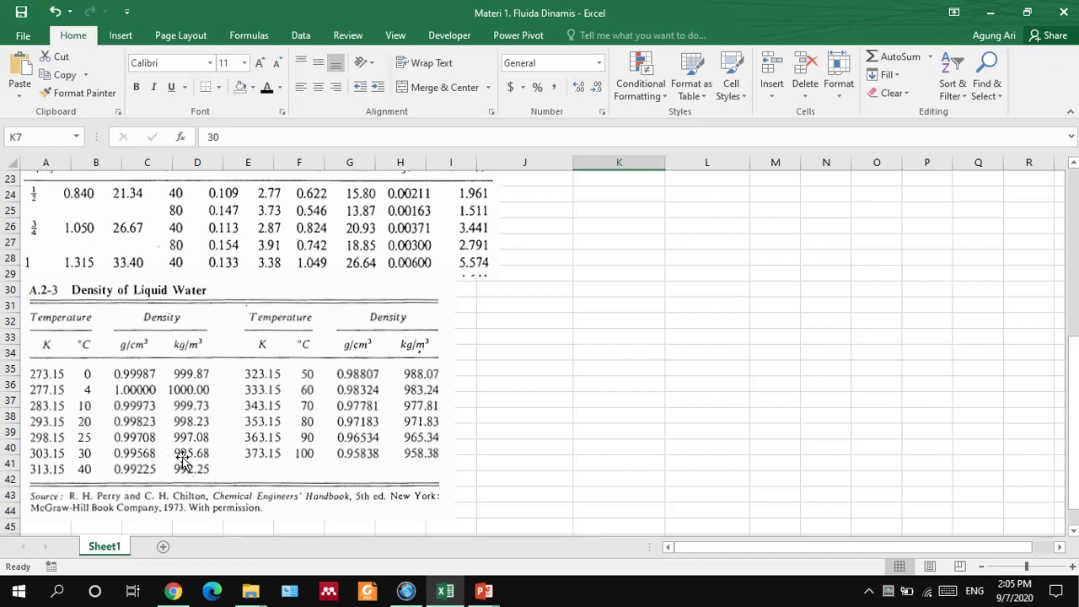
pyautogui.scroll(7, 183, 460)
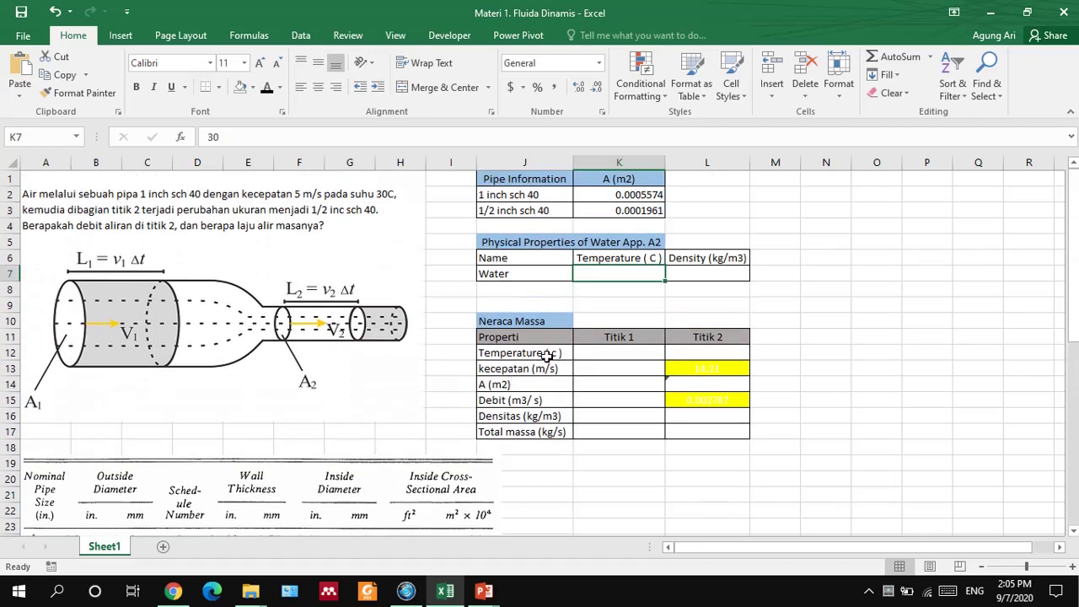
pyautogui.moveTo(593, 271); pyautogui.dragTo(742, 274)
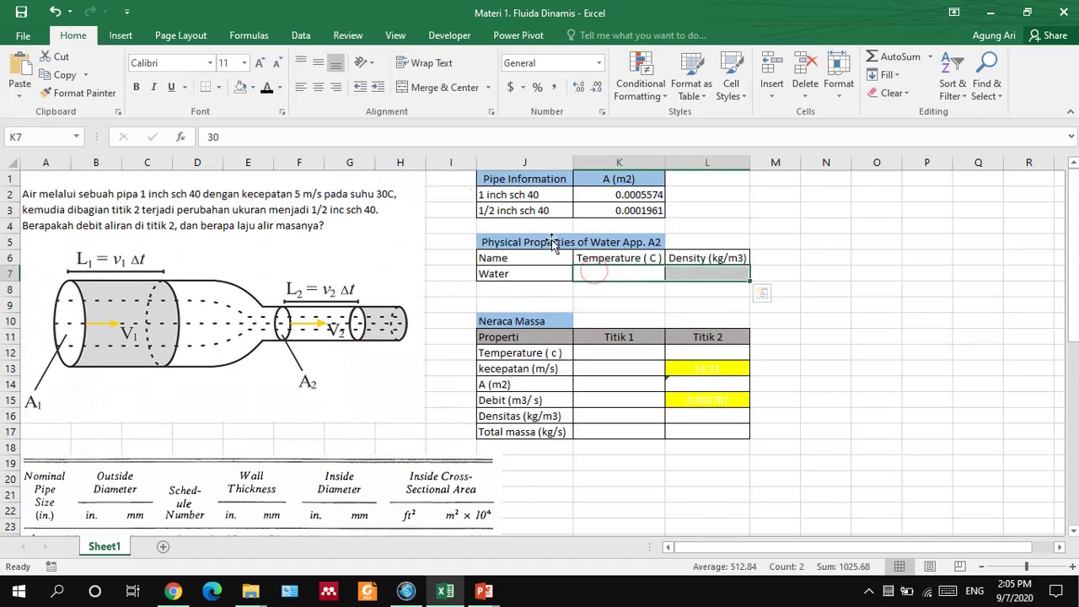
pyautogui.click(268, 91)
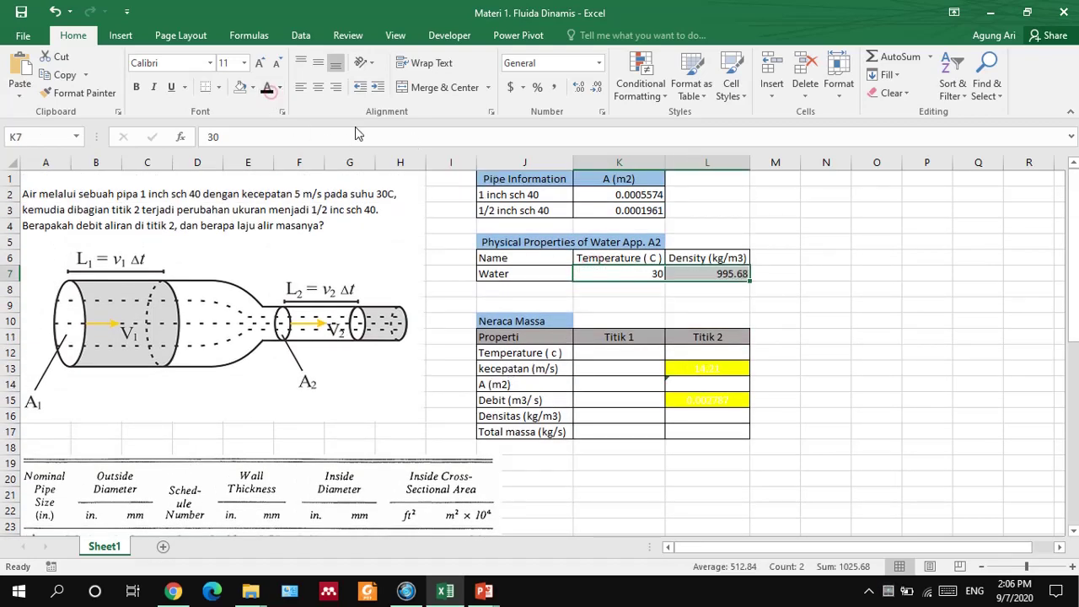
pyautogui.click(669, 299)
pyautogui.click(713, 274)
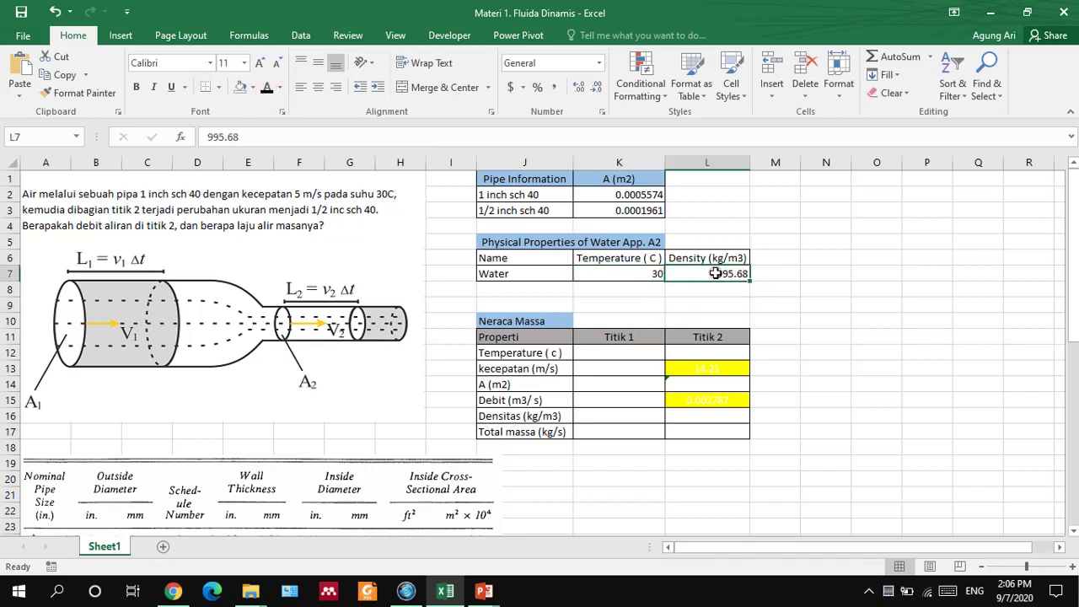
# Step: Make the font of the Titik 1 temperature and velocity values in K12:K13 of the Neraca Massa table black
pyautogui.click(808, 291)
pyautogui.scroll(-1, 808, 291)
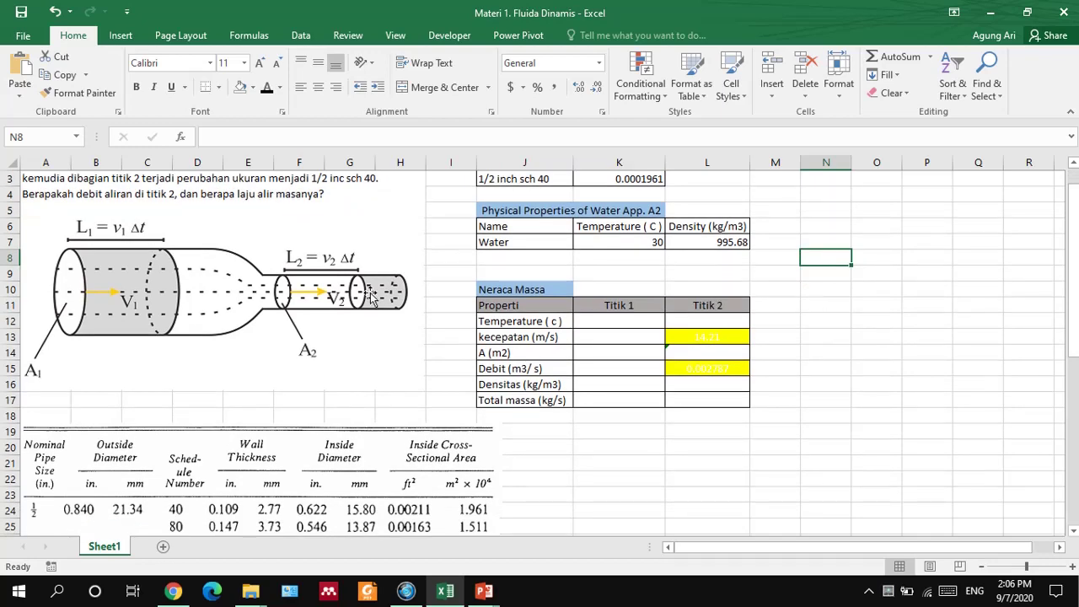
pyautogui.moveTo(526, 307); pyautogui.dragTo(699, 395)
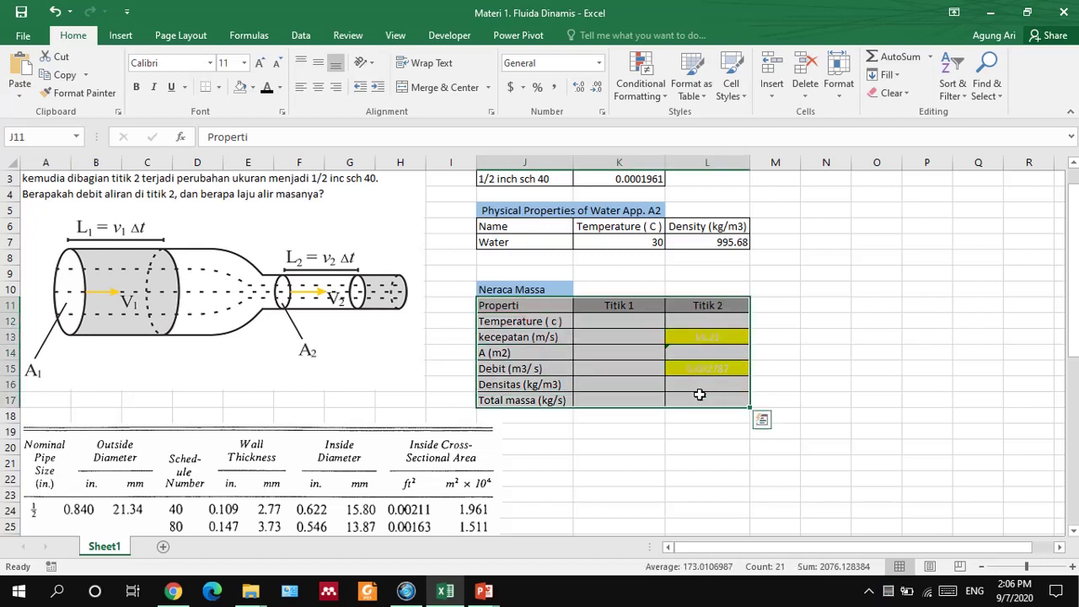
pyautogui.click(813, 333)
pyautogui.moveTo(612, 321)
pyautogui.mouseDown()
pyautogui.moveTo(619, 390)
pyautogui.moveTo(613, 340)
pyautogui.mouseUp()
pyautogui.click(267, 87)
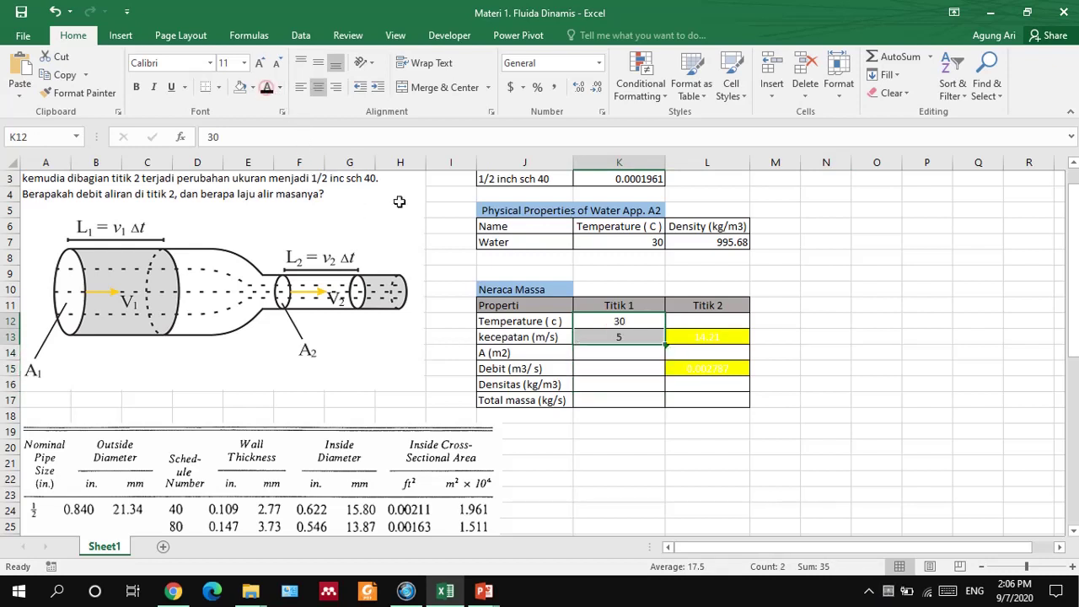
# Step: Clear the Titik 1 area, flow rate, density and total mass cells K14:K17 in the Neraca Massa table
pyautogui.click(613, 355)
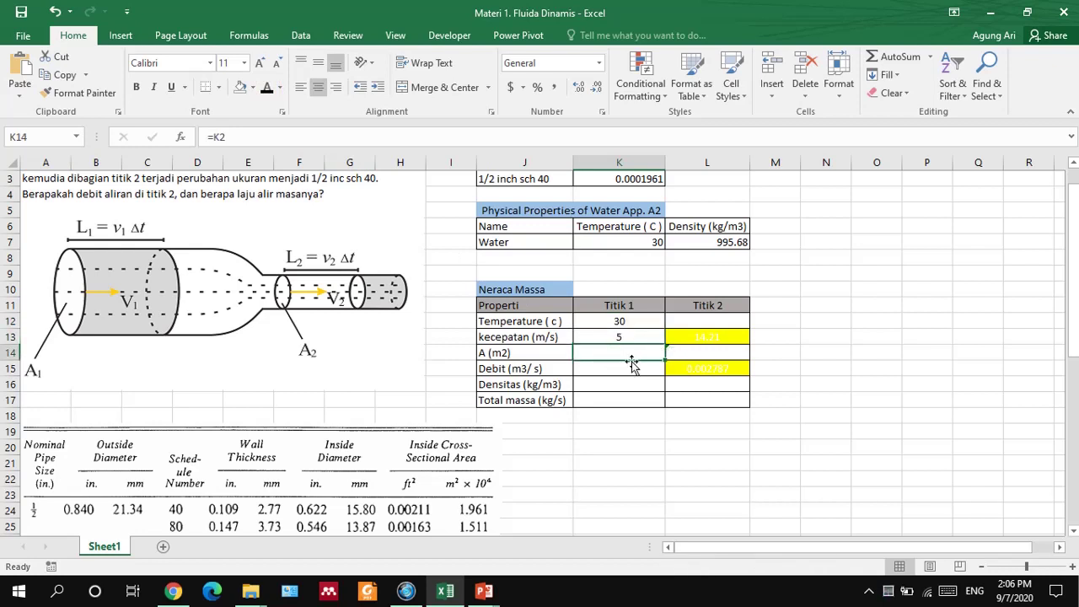
pyautogui.write('=')
pyautogui.press('BackSpace')
pyautogui.moveTo(619, 355); pyautogui.dragTo(612, 403)
pyautogui.press('Delete')
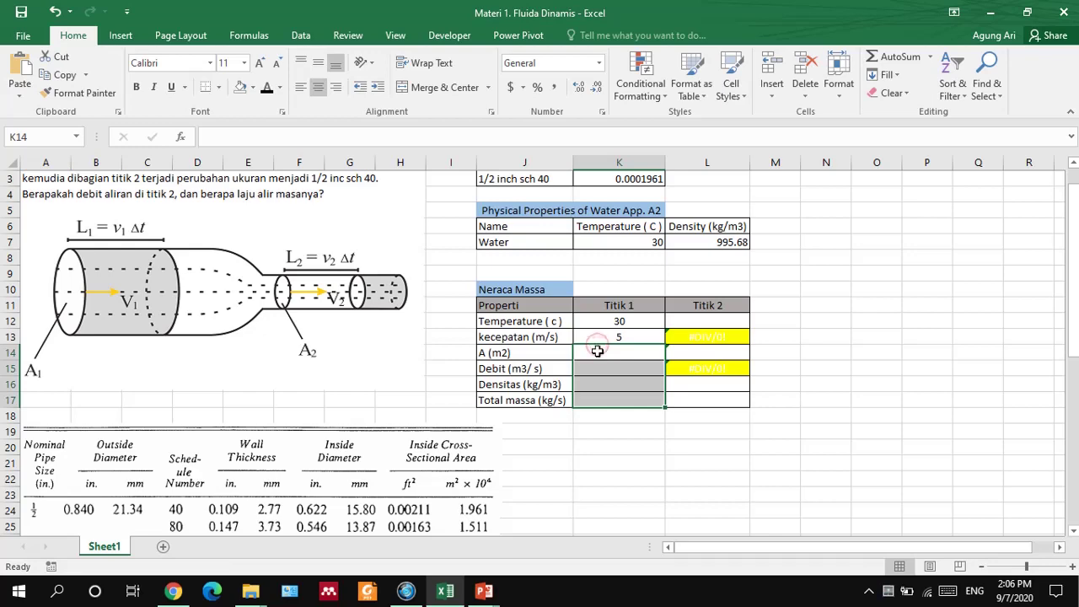
pyautogui.click(599, 353)
pyautogui.scroll(1, 597, 352)
pyautogui.scroll(1, 597, 352)
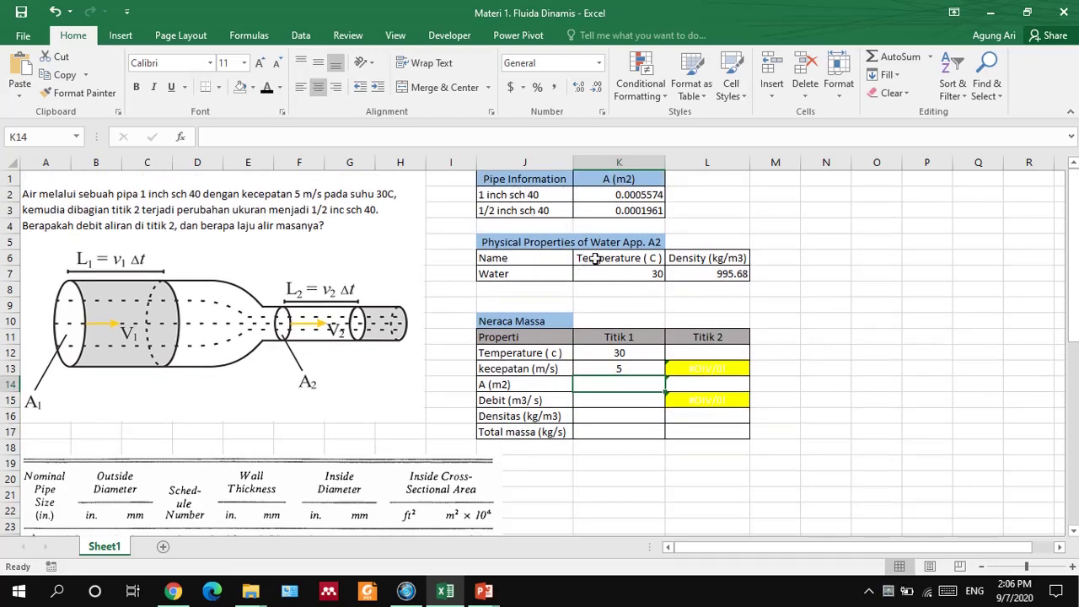
pyautogui.write('=')
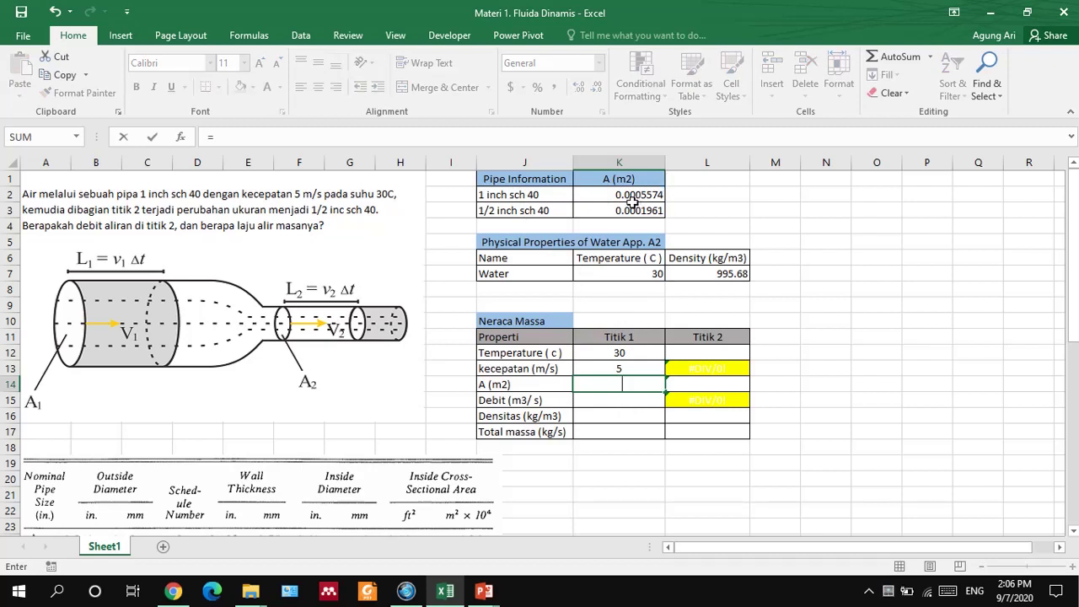
pyautogui.press('Escape')
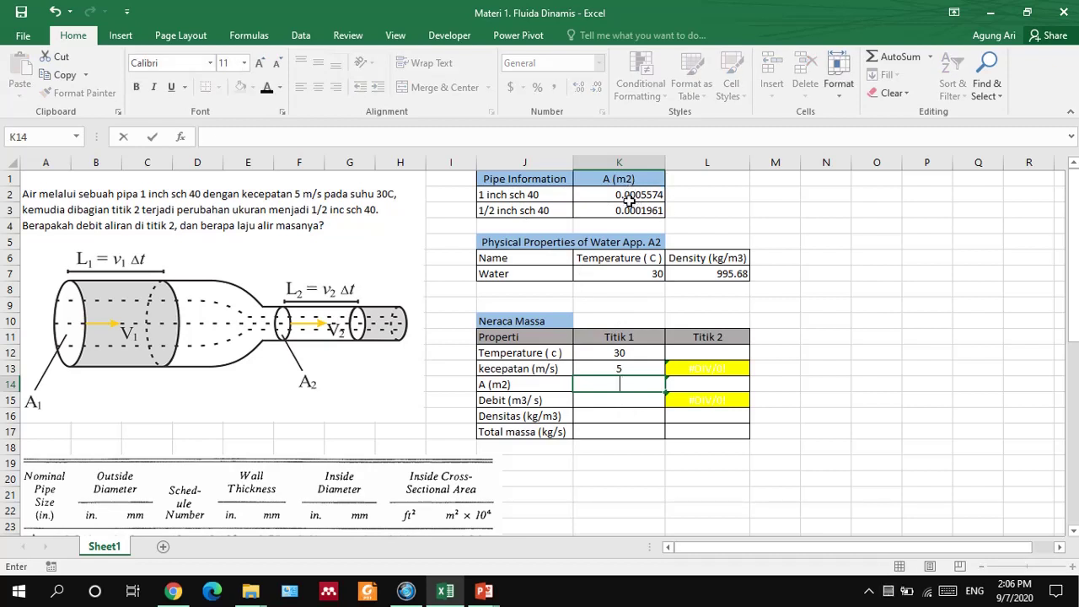
# Step: Fill the Titik 1 area cell K14 with a reference to the 1 inch sch 40 area in K2
pyautogui.click(640, 403)
pyautogui.moveTo(613, 381); pyautogui.dragTo(612, 427)
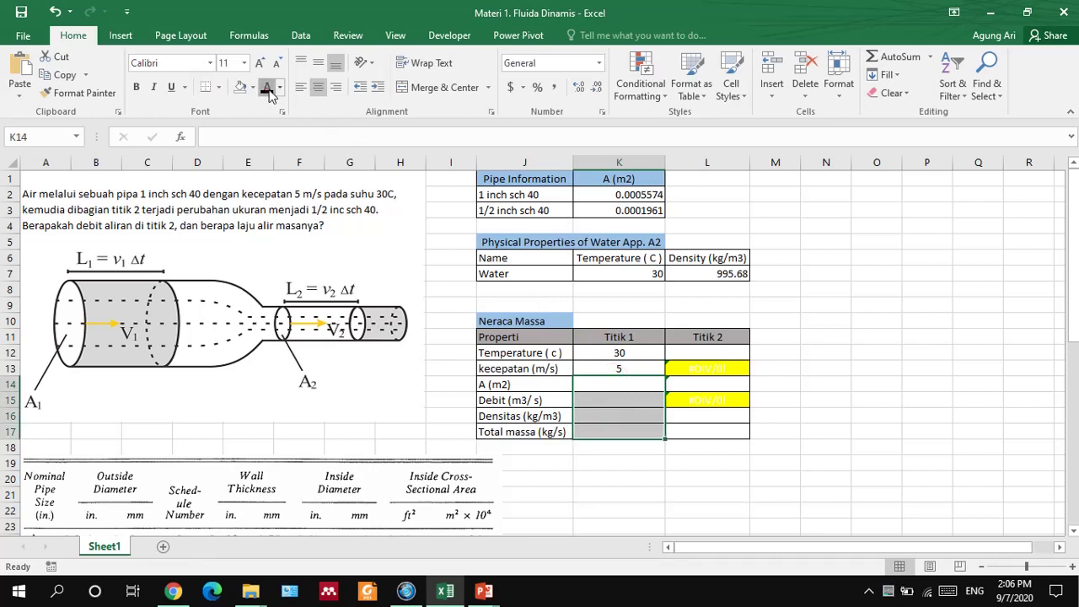
pyautogui.click(616, 383)
pyautogui.write('=')
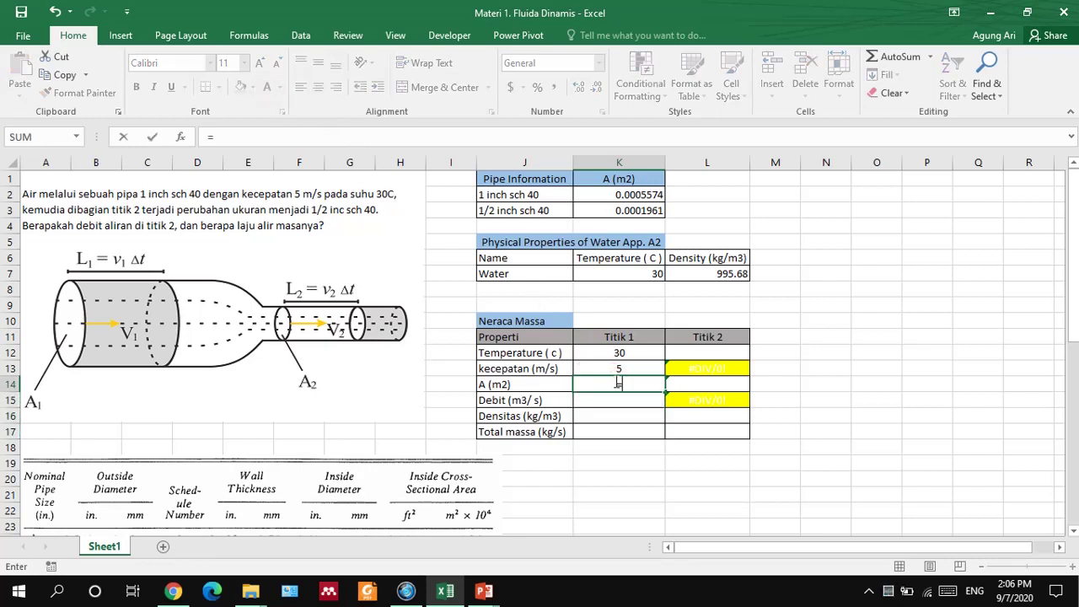
pyautogui.click(605, 196)
pyautogui.press('Return')
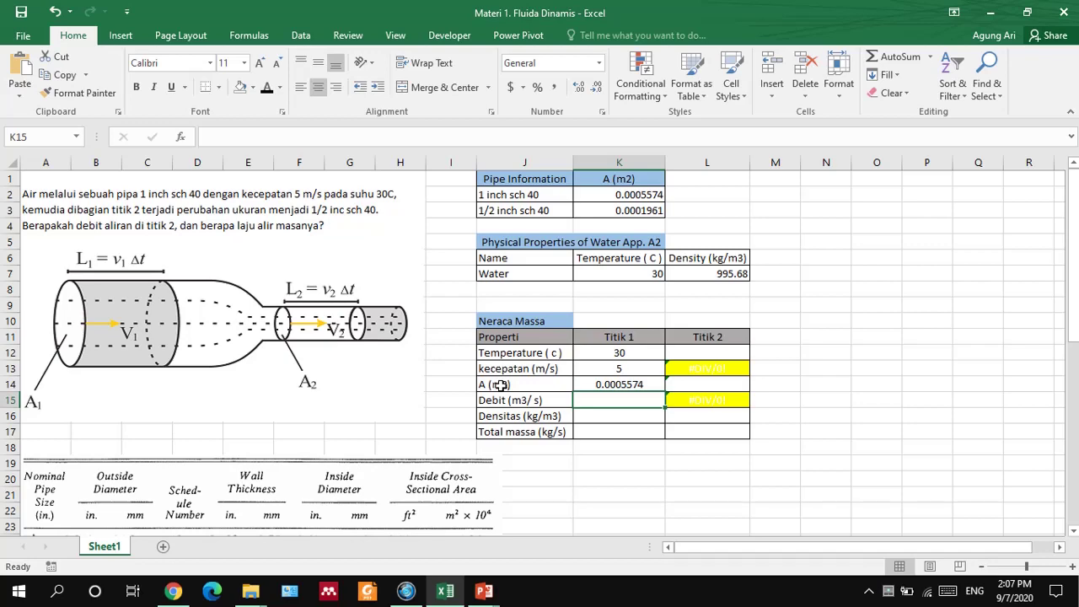
pyautogui.click(484, 592)
pyautogui.click(485, 593)
pyautogui.click(485, 593)
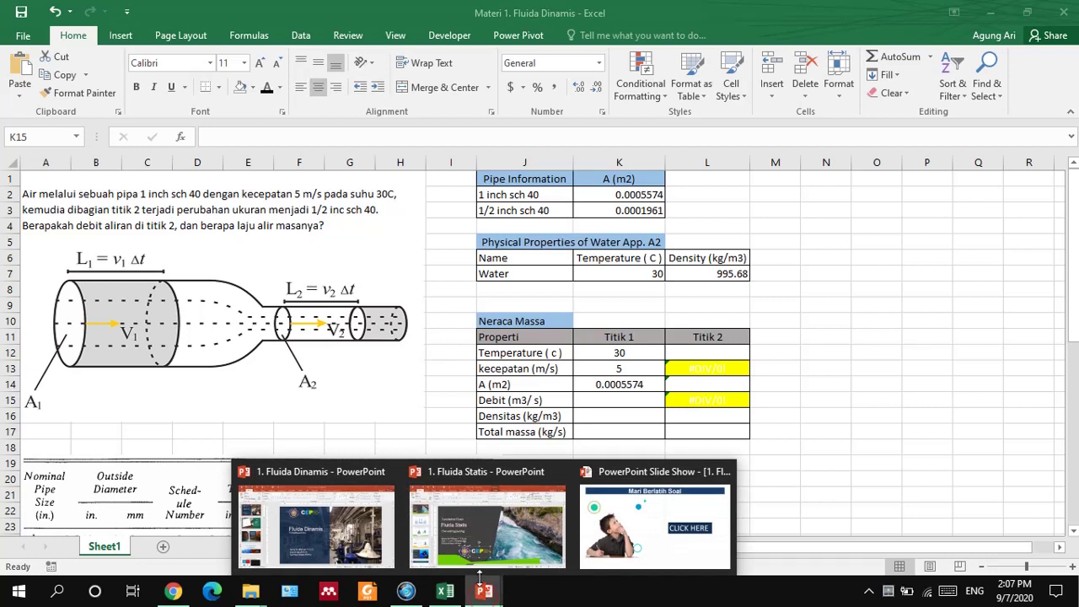
pyautogui.click(445, 378)
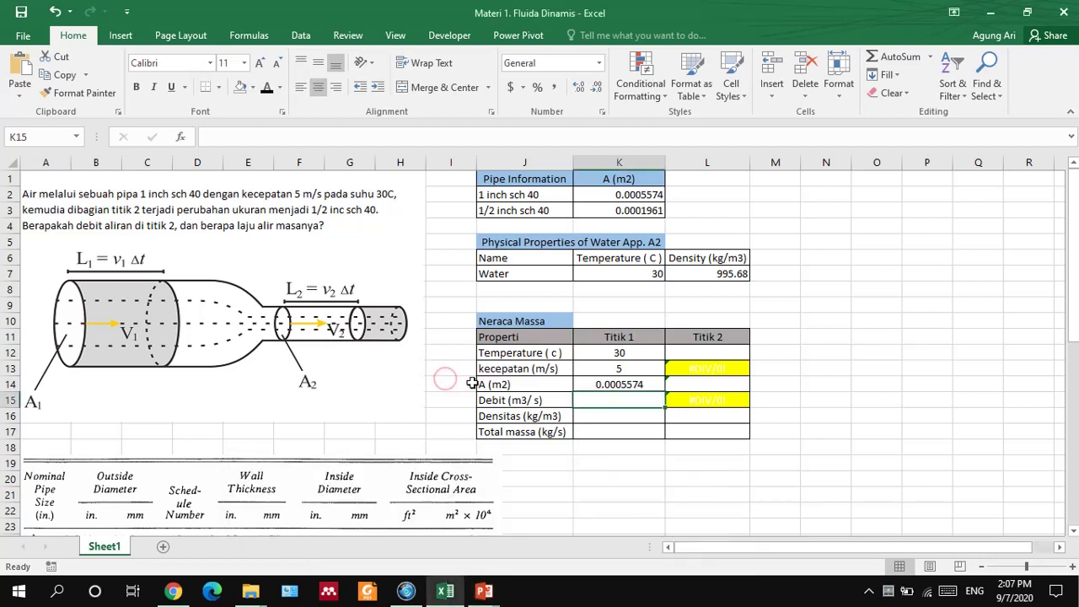
pyautogui.click(453, 372)
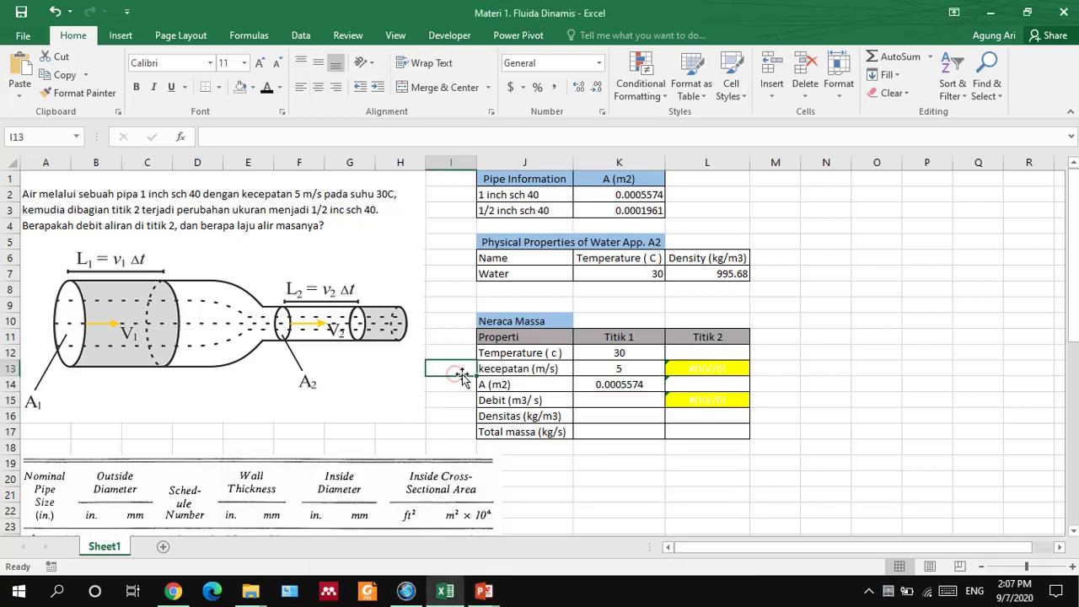
# Step: Calculate the Titik 1 flow rate in K15 by multiplying the area in K14 by the velocity in K13
pyautogui.click(614, 369)
pyautogui.click(612, 385)
pyautogui.click(607, 398)
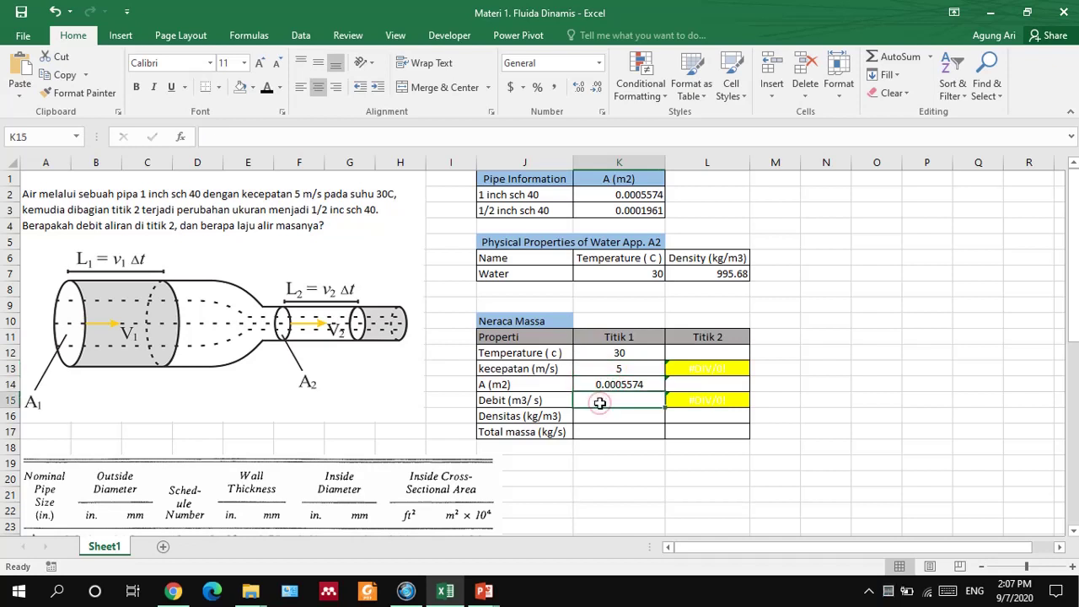
pyautogui.write('=')
pyautogui.press('Up')
pyautogui.write('*')
pyautogui.press('Up')
pyautogui.press('Up')
pyautogui.press('Return')
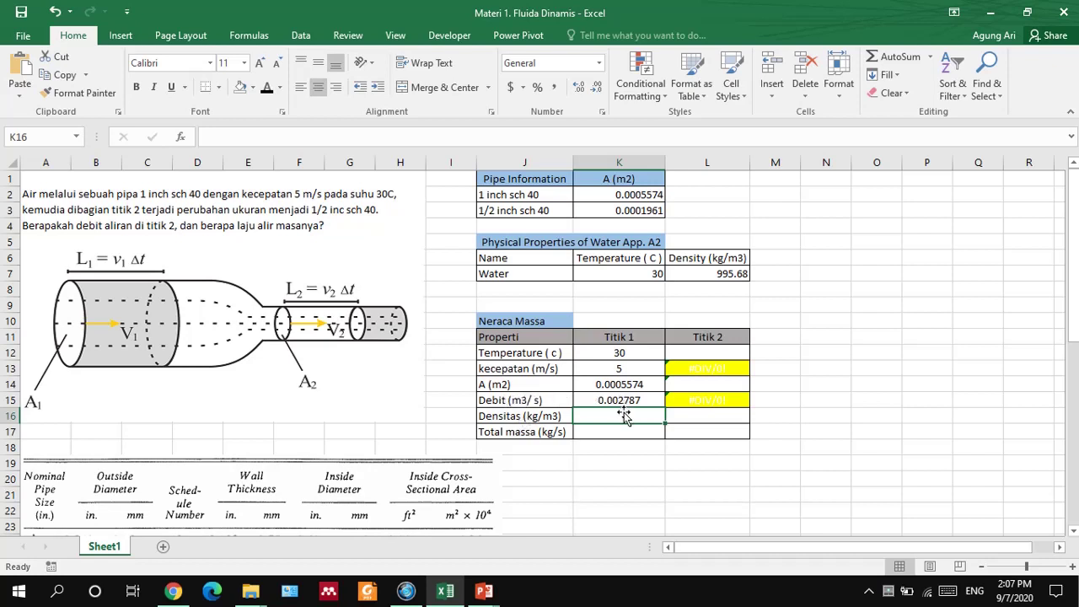
# Step: Link the Titik 1 density cell K16 to water's density in L7
pyautogui.write('=')
pyautogui.click(703, 273)
pyautogui.press('Return')
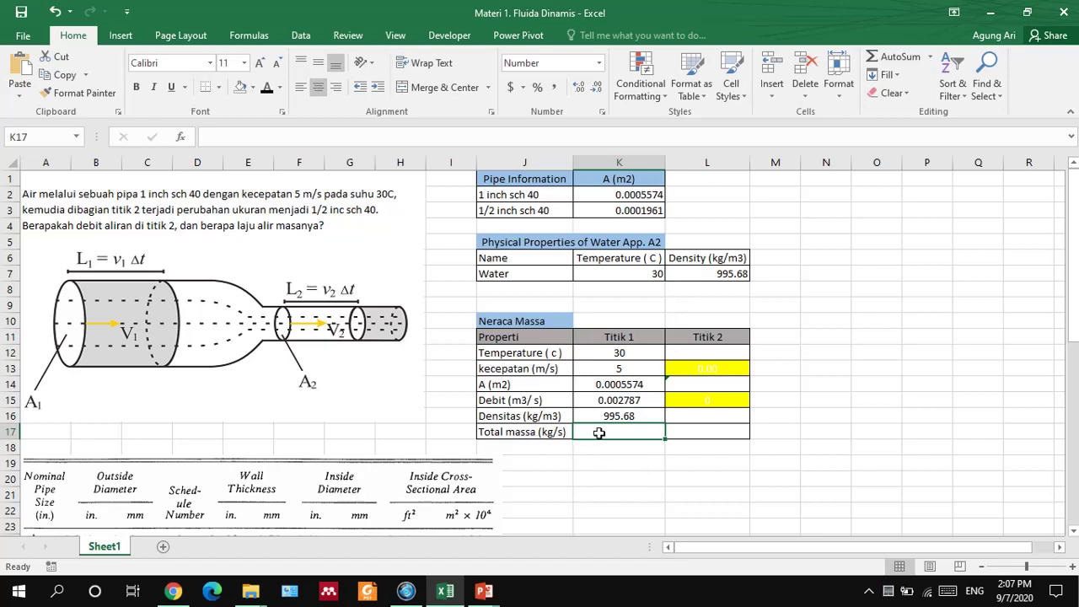
# Step: Calculate the Titik 1 total mass in K17 by multiplying the density in K16 by the flow rate in K15
pyautogui.write('=')
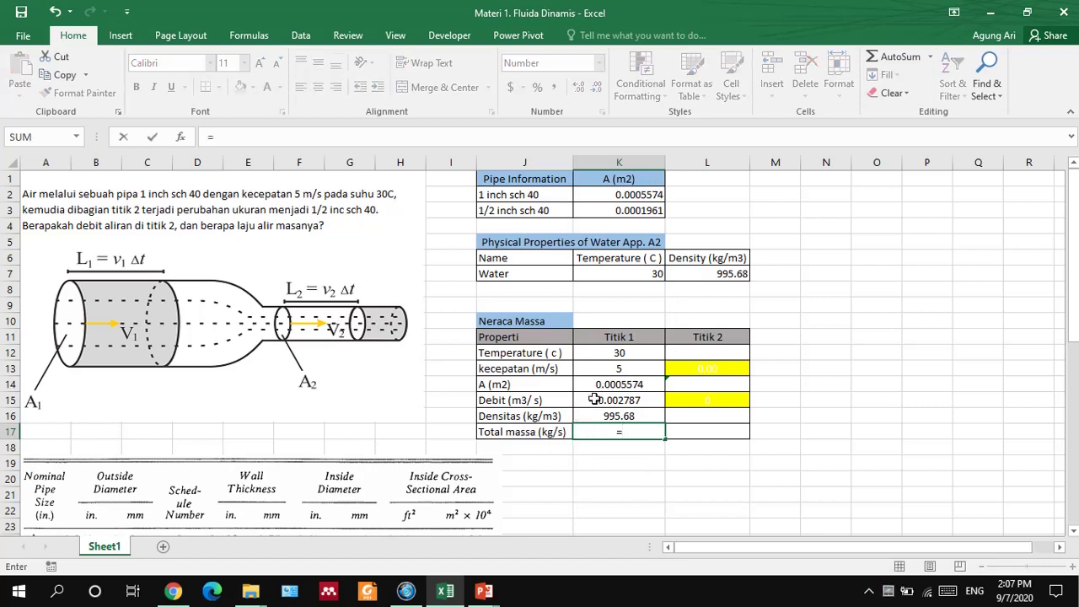
pyautogui.click(594, 417)
pyautogui.write('*')
pyautogui.click(594, 417)
pyautogui.press('Up')
pyautogui.press('Return')
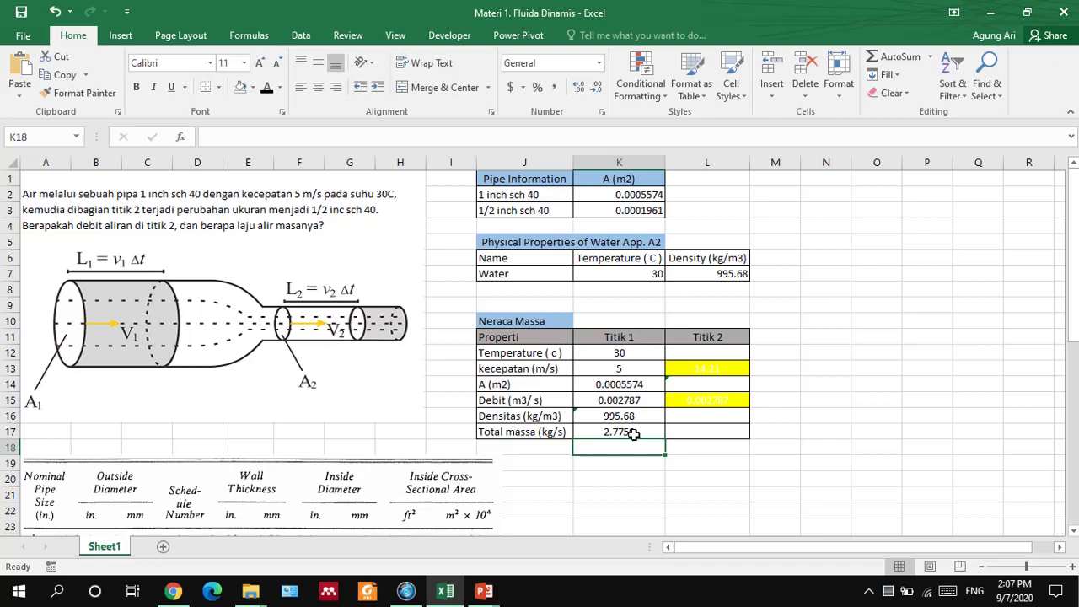
# Step: Clear the contents of the Titik 2 cells L12:L17 in the Neraca Massa table
pyautogui.moveTo(697, 355); pyautogui.dragTo(698, 424)
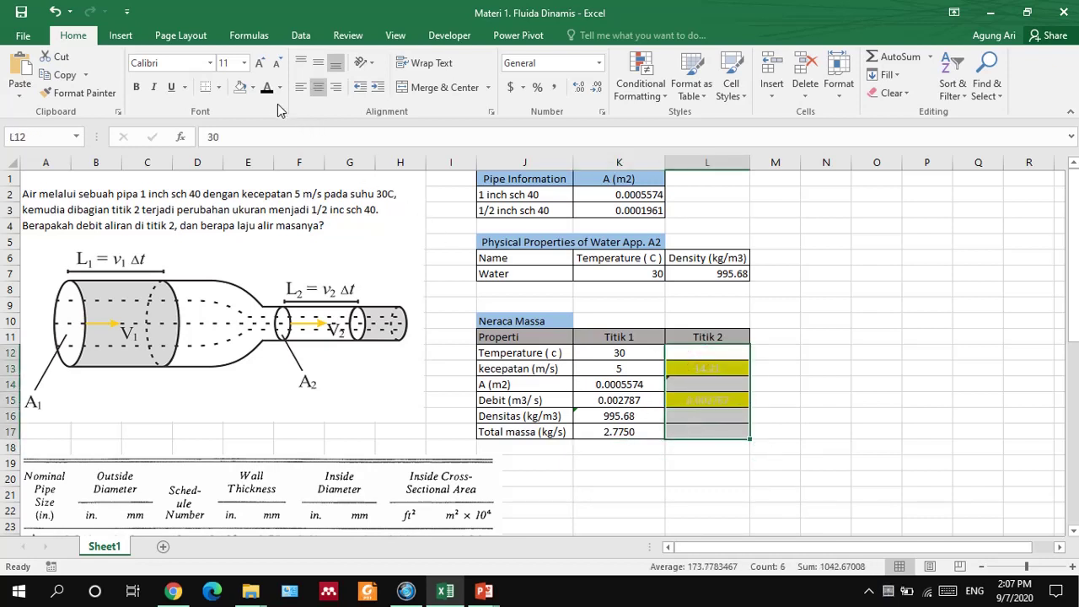
pyautogui.press('Delete')
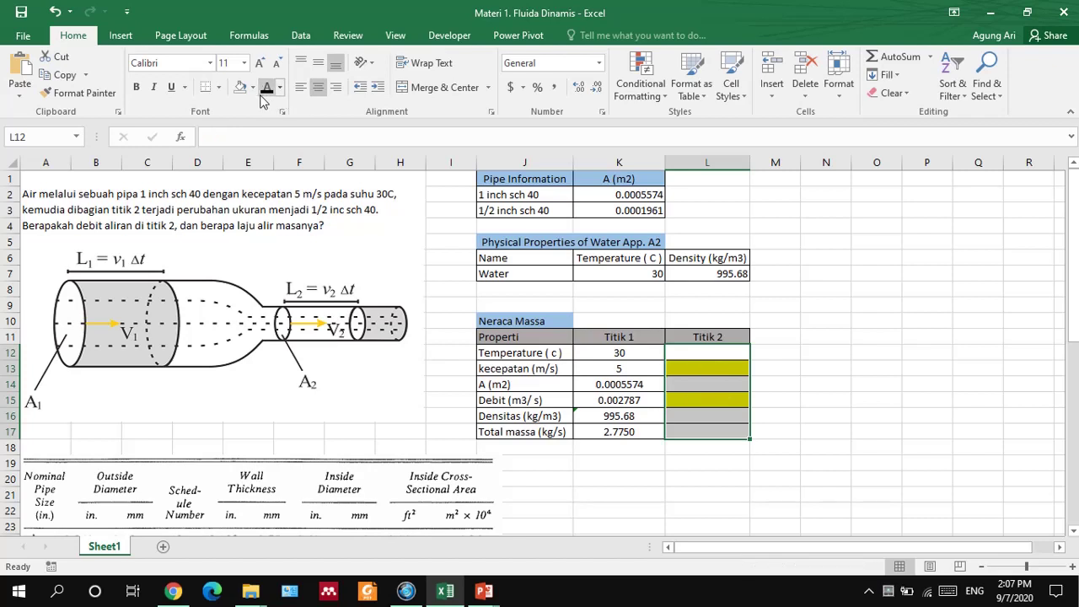
pyautogui.click(877, 345)
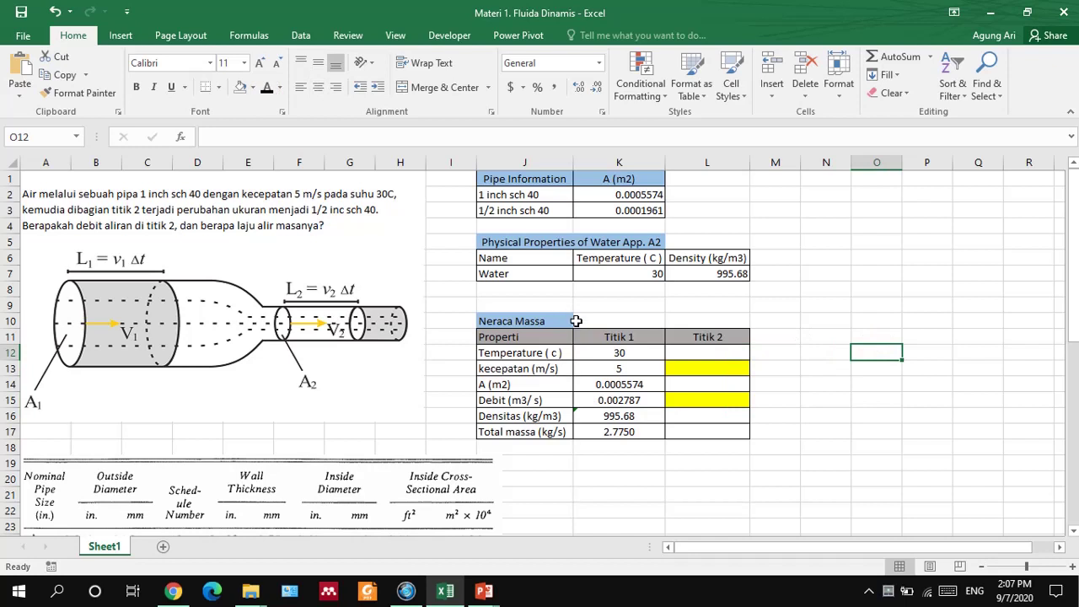
# Step: Set the Titik 2 total mass in L17 equal to K17 and its density in L16 equal to K16
pyautogui.click(683, 436)
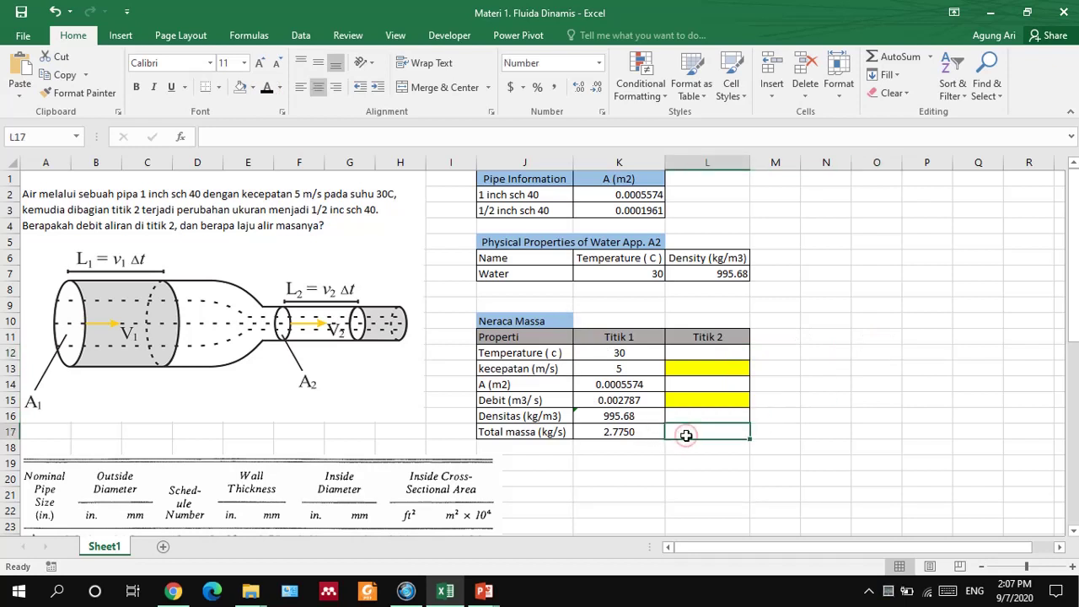
pyautogui.write('=')
pyautogui.press('Left')
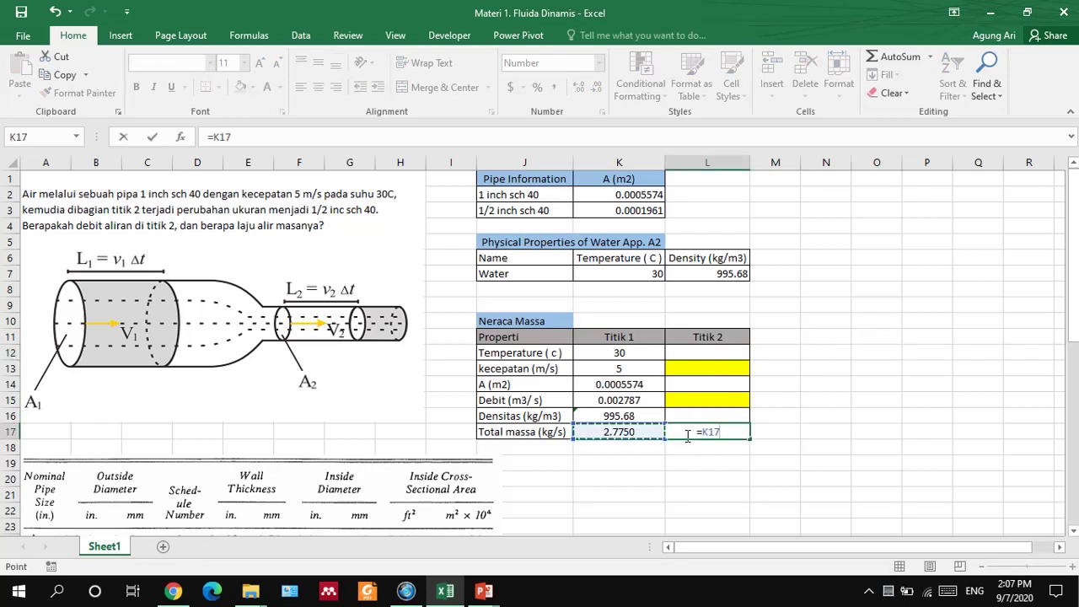
pyautogui.press('Return')
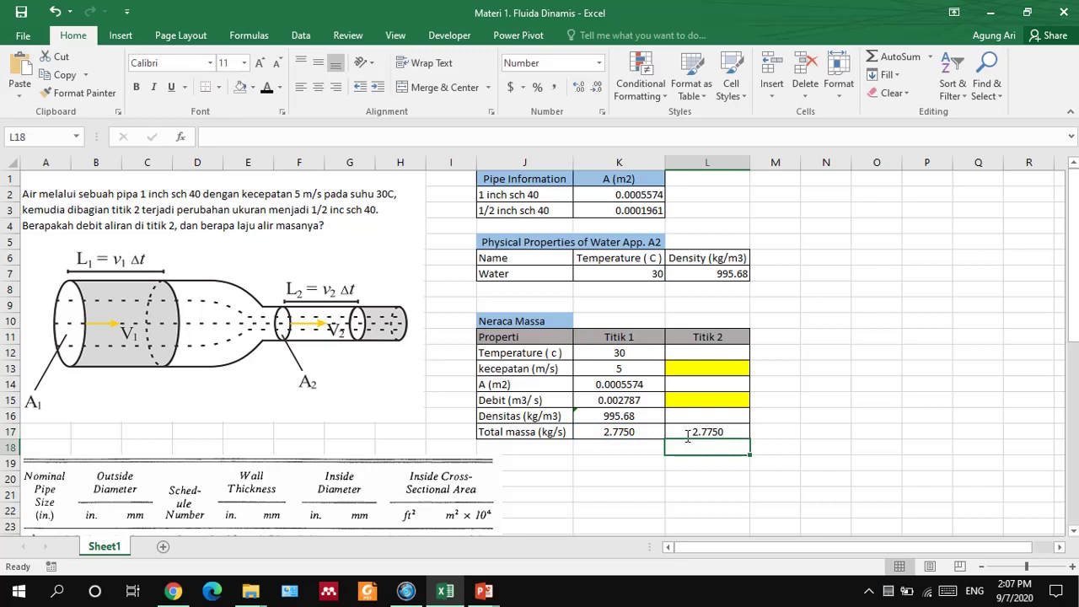
pyautogui.click(698, 416)
pyautogui.write('=')
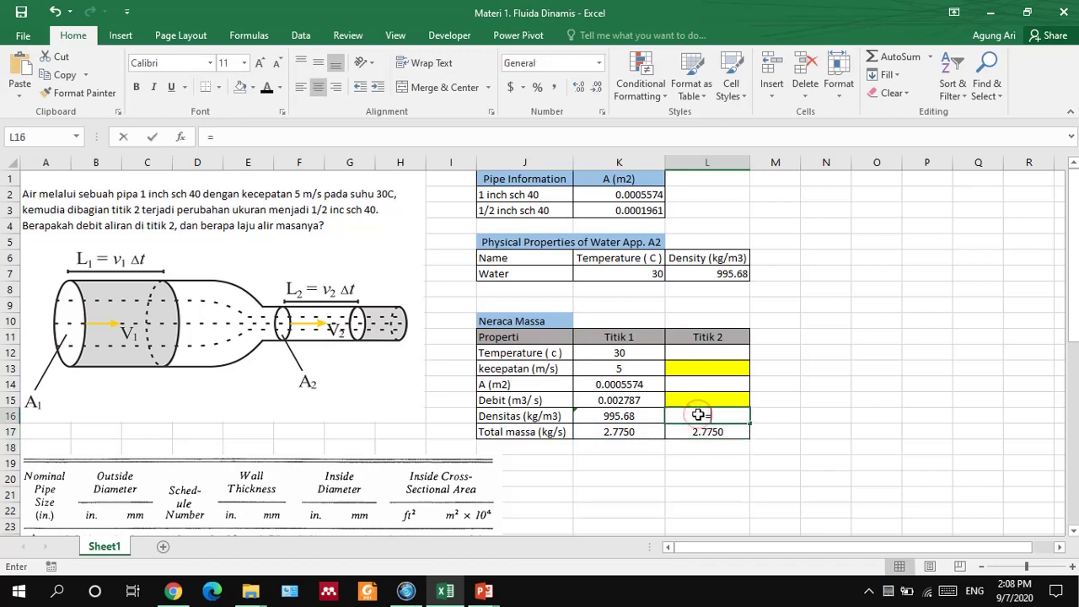
pyautogui.click(603, 414)
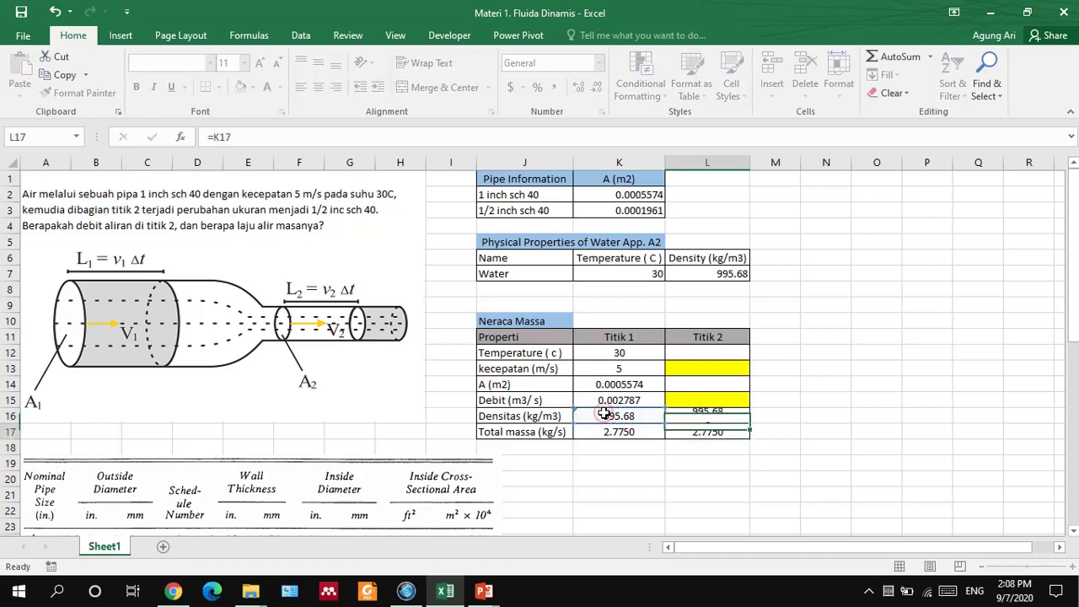
pyautogui.press('Return')
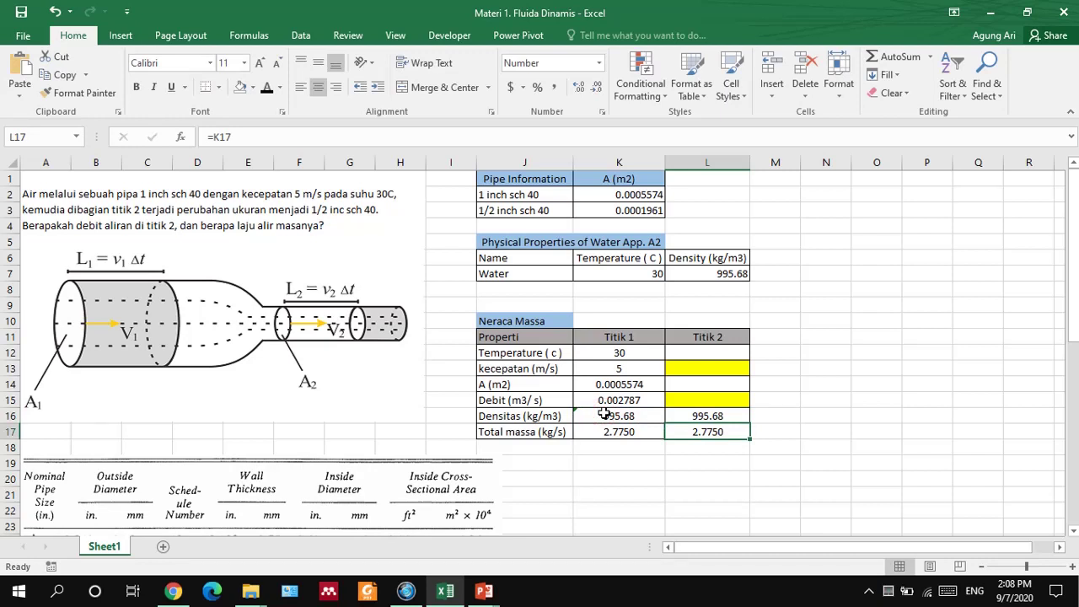
# Step: Calculate the Titik 2 flow rate in L15 as total mass divided by density with the formula =L17/L16
pyautogui.click(686, 400)
pyautogui.write('=')
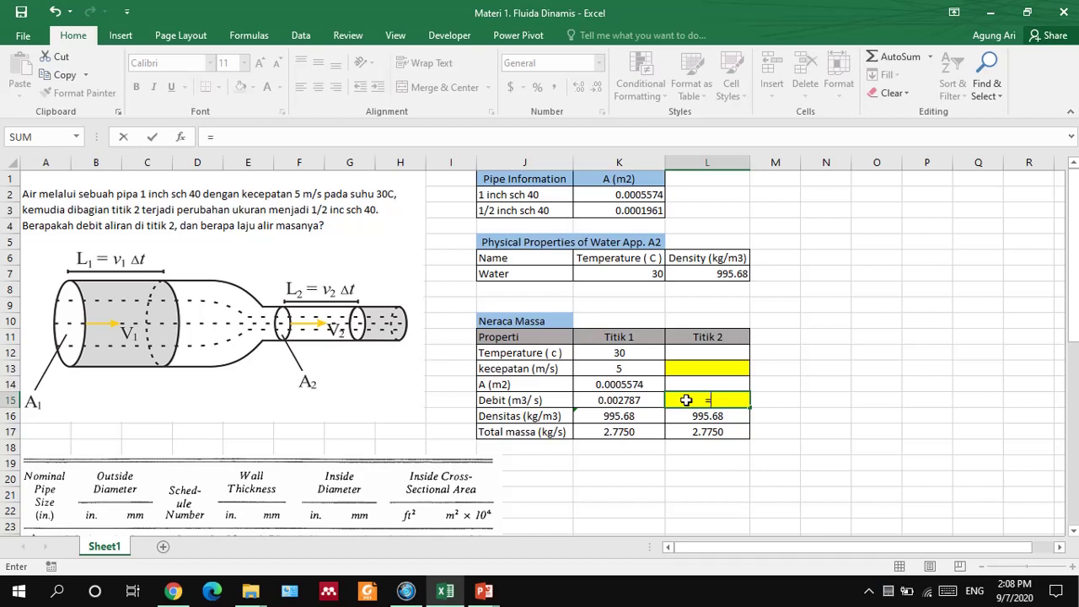
pyautogui.write('=')
pyautogui.press('Down')
pyautogui.press('Down')
pyautogui.write('/')
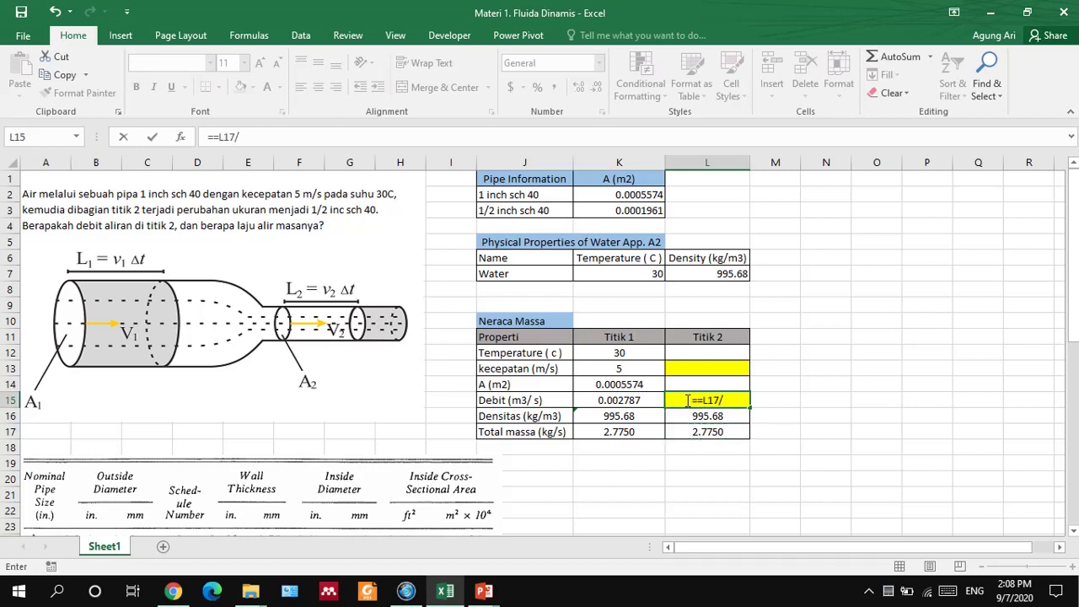
pyautogui.press('Down')
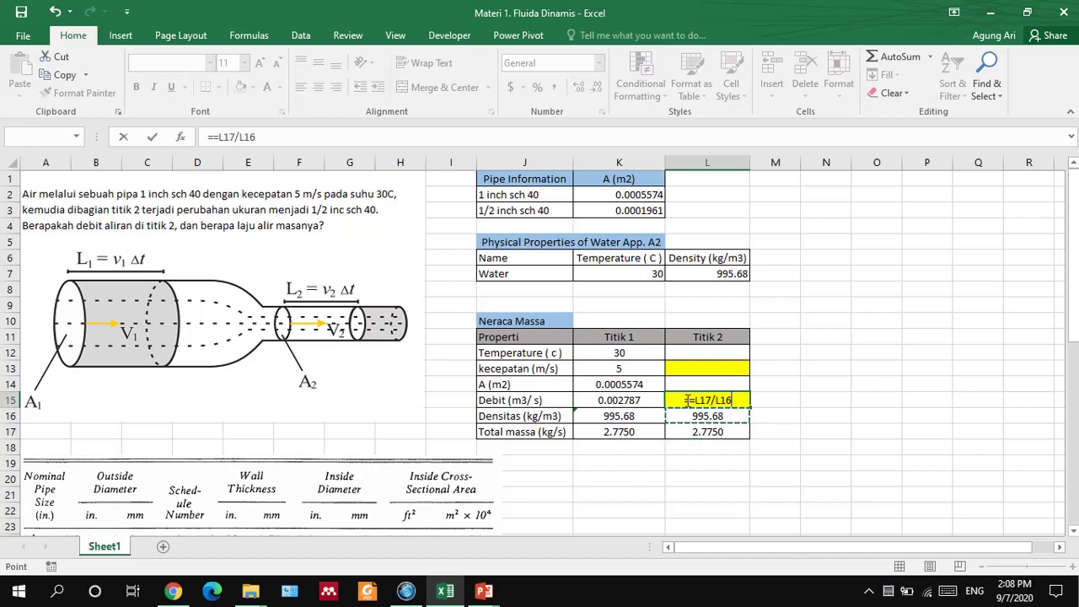
pyautogui.press('Return')
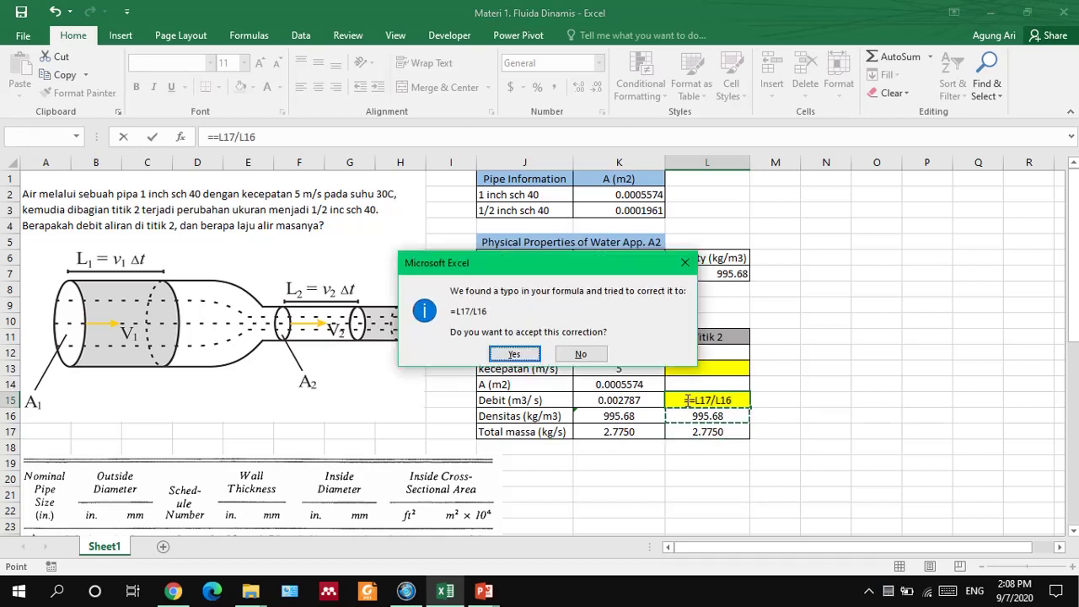
pyautogui.click(512, 355)
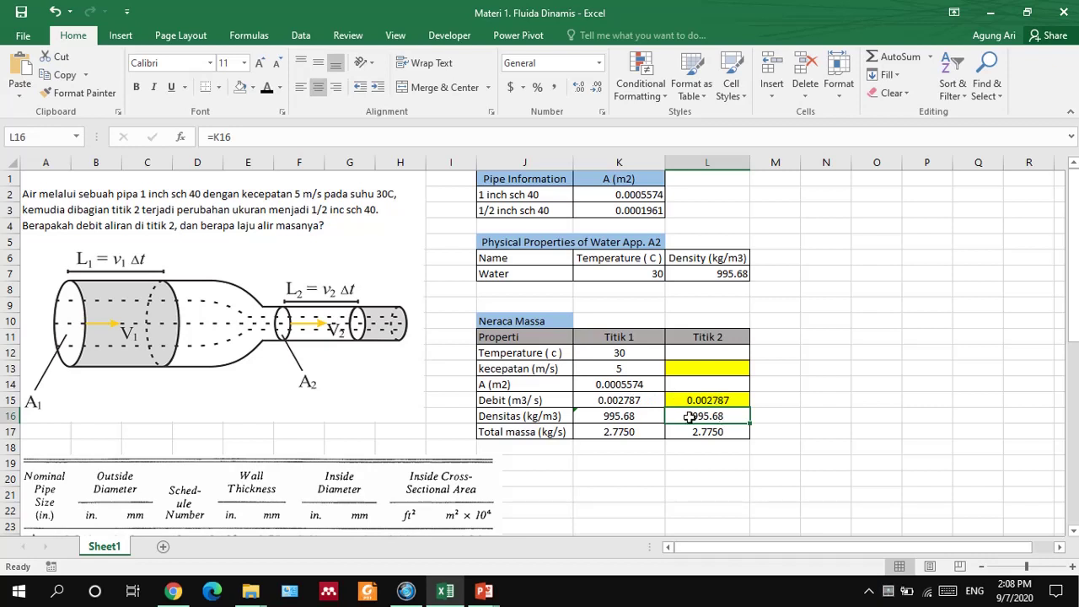
# Step: Link the Titik 2 area in L14 to the 1/2 inch sch 40 area in K3, and enter the temperature 30 in L12
pyautogui.click(698, 385)
pyautogui.write('=')
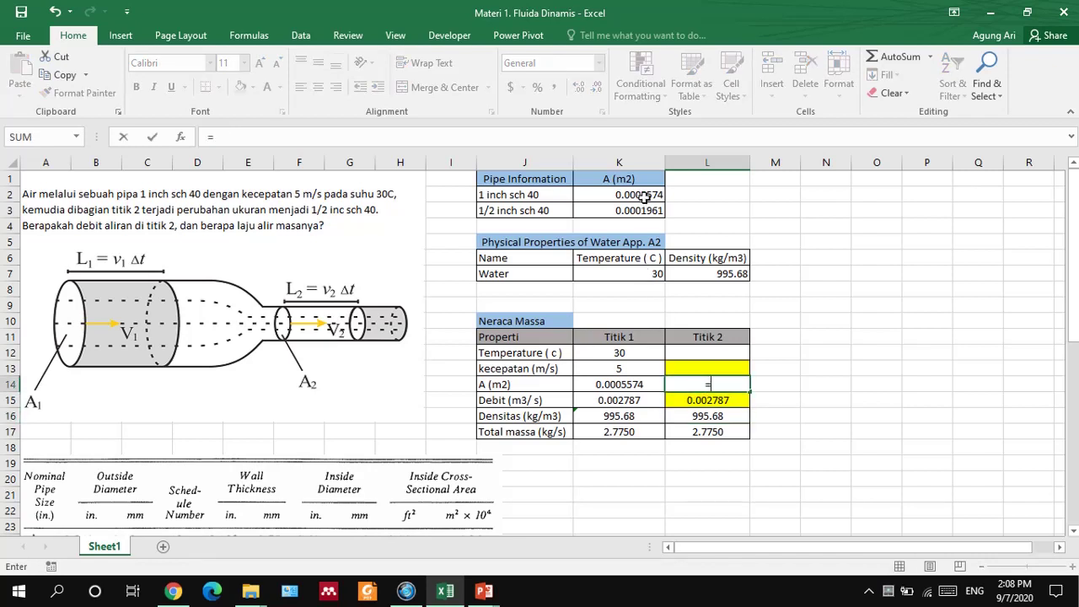
pyautogui.click(595, 211)
pyautogui.press('Return')
pyautogui.click(685, 359)
pyautogui.write('30')
pyautogui.press('Return')
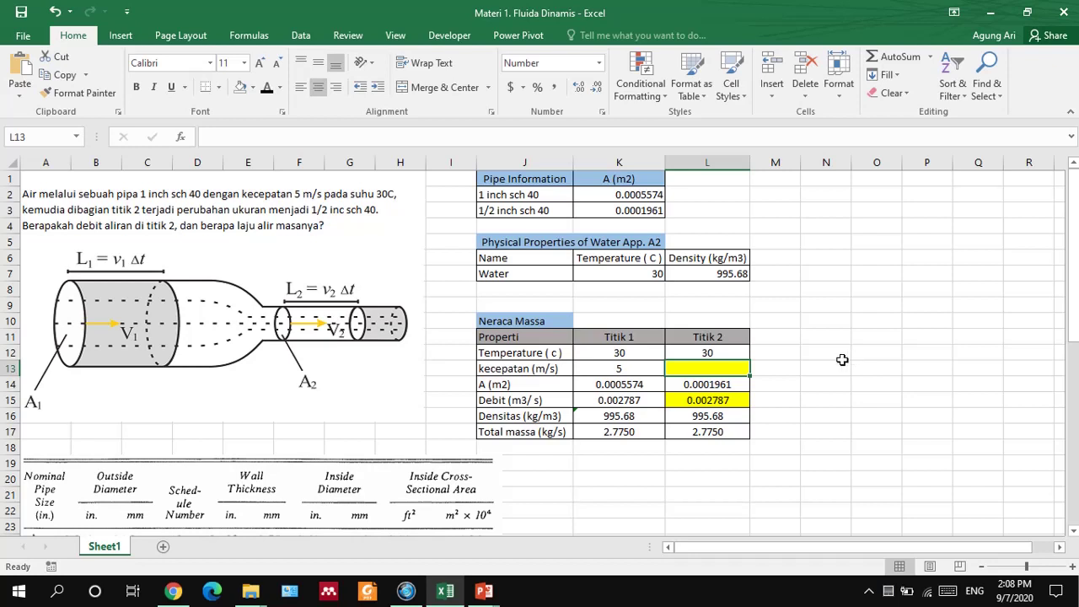
# Step: Calculate the Titik 2 velocity in L13 as flow rate divided by area with the formula =L15/L14
pyautogui.write('=')
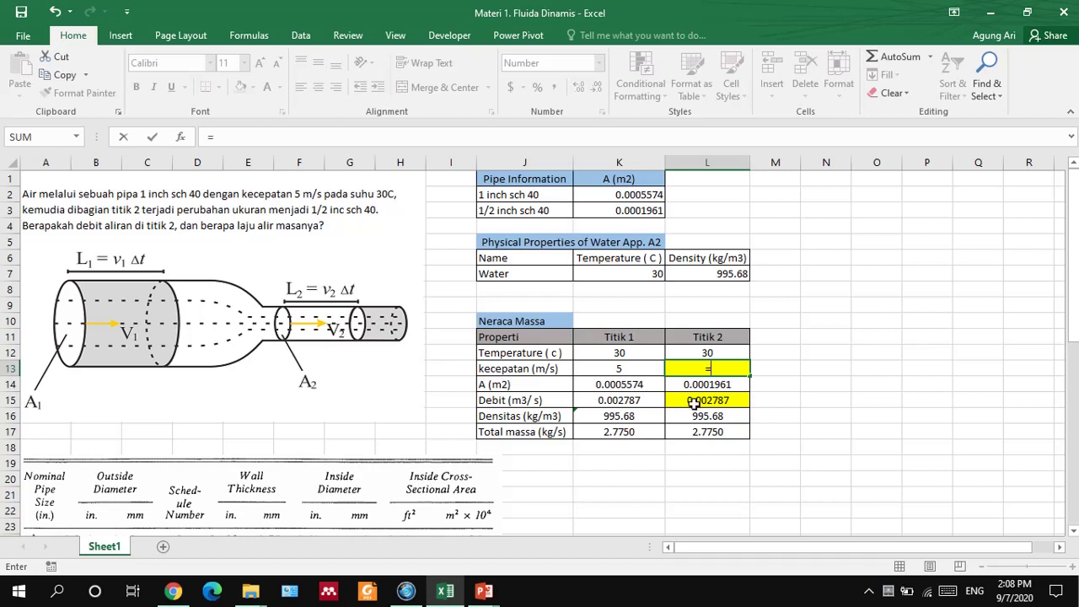
pyautogui.click(699, 401)
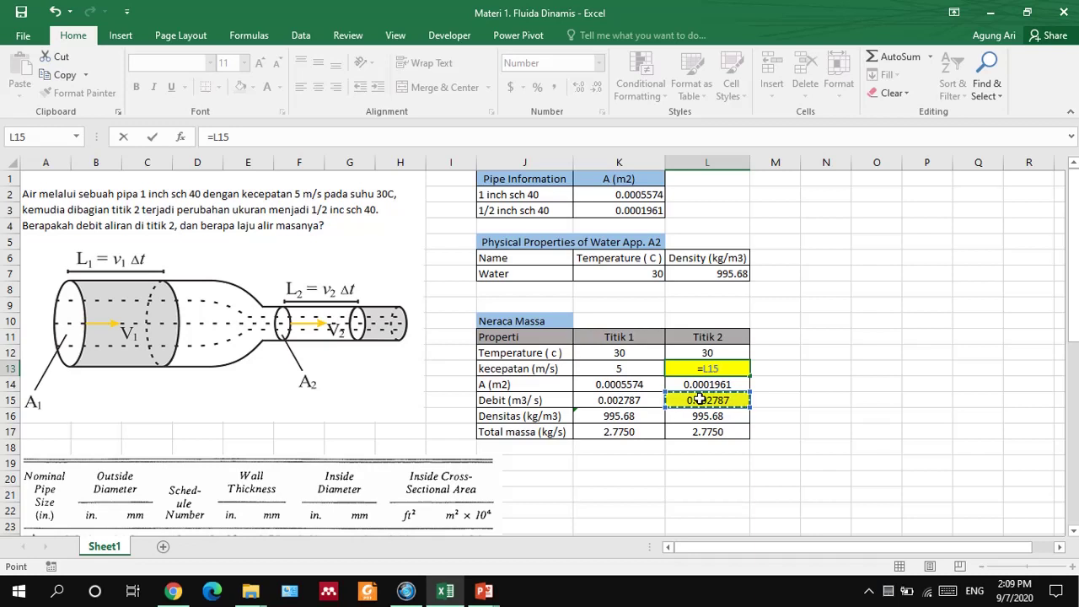
pyautogui.write('/')
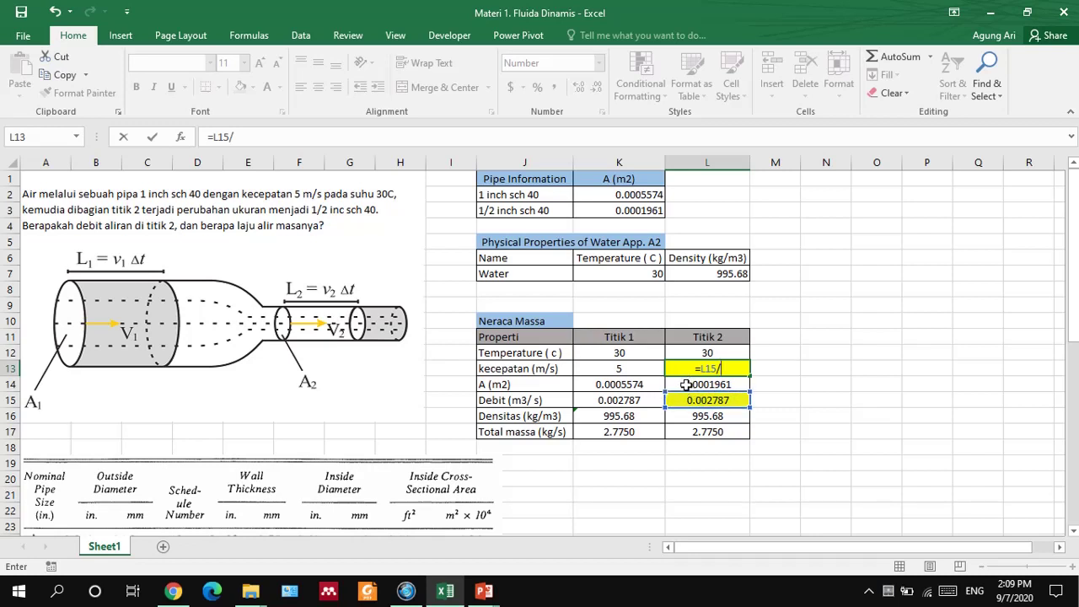
pyautogui.click(685, 385)
pyautogui.press('Return')
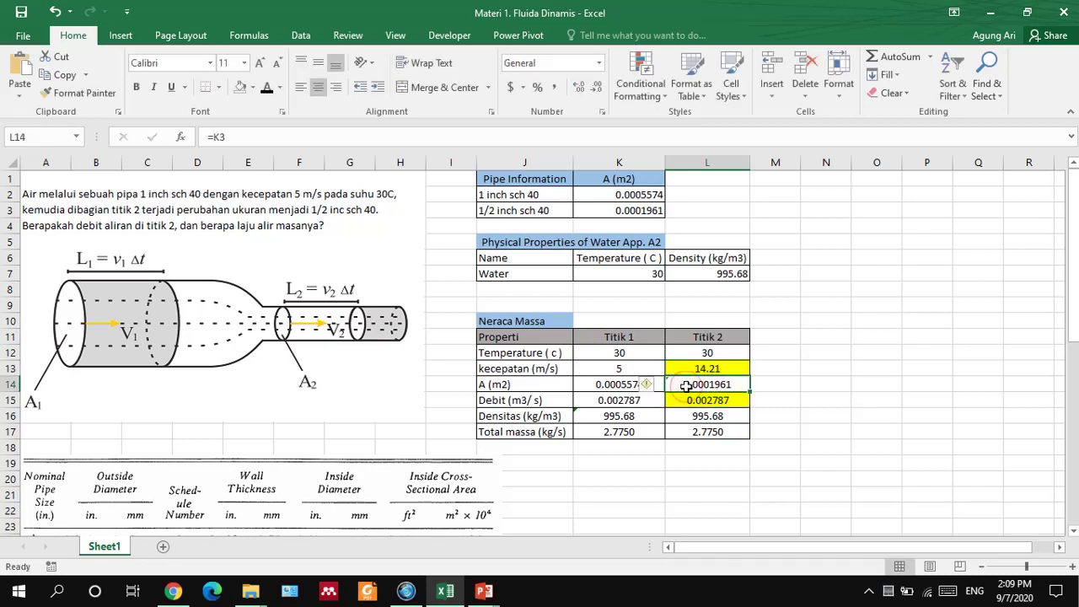
pyautogui.click(826, 401)
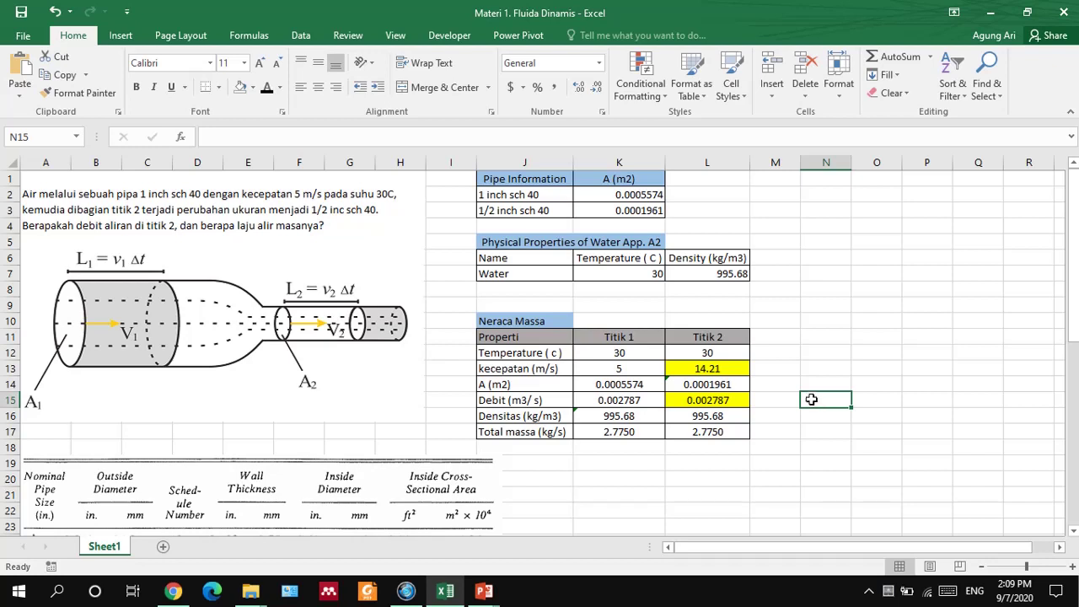
# Step: Review the Titik 2 velocity formula in L13 and flow rate formula in L15
pyautogui.click(685, 374)
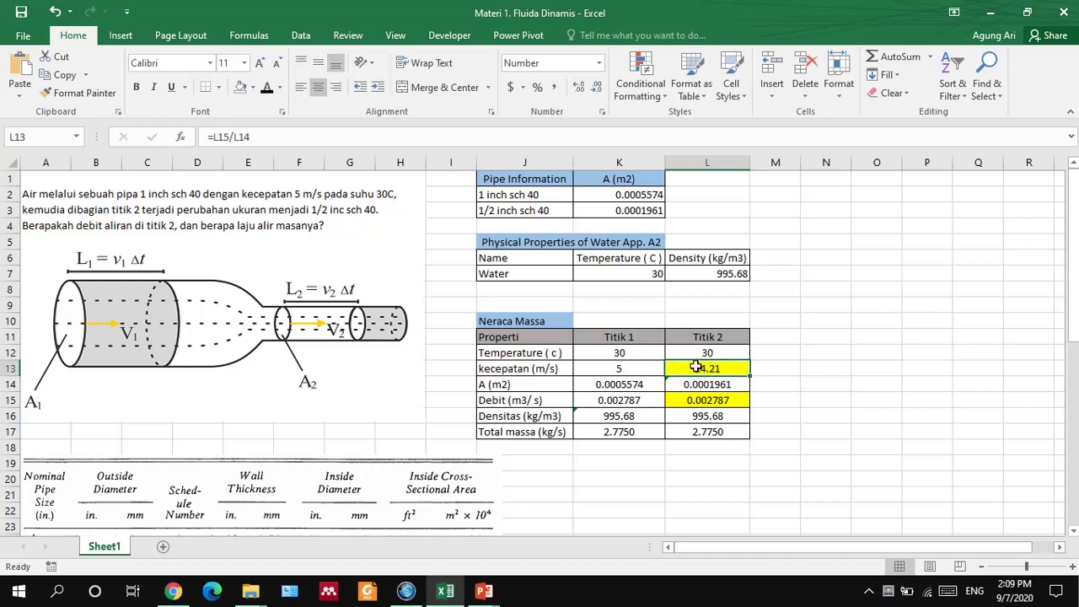
pyautogui.click(685, 404)
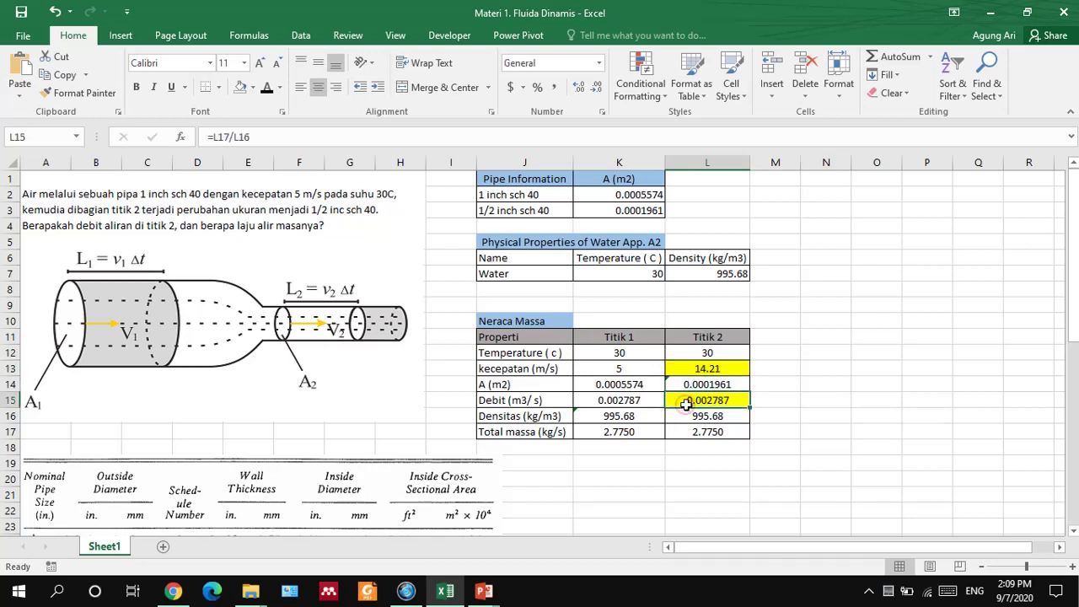
pyautogui.click(823, 393)
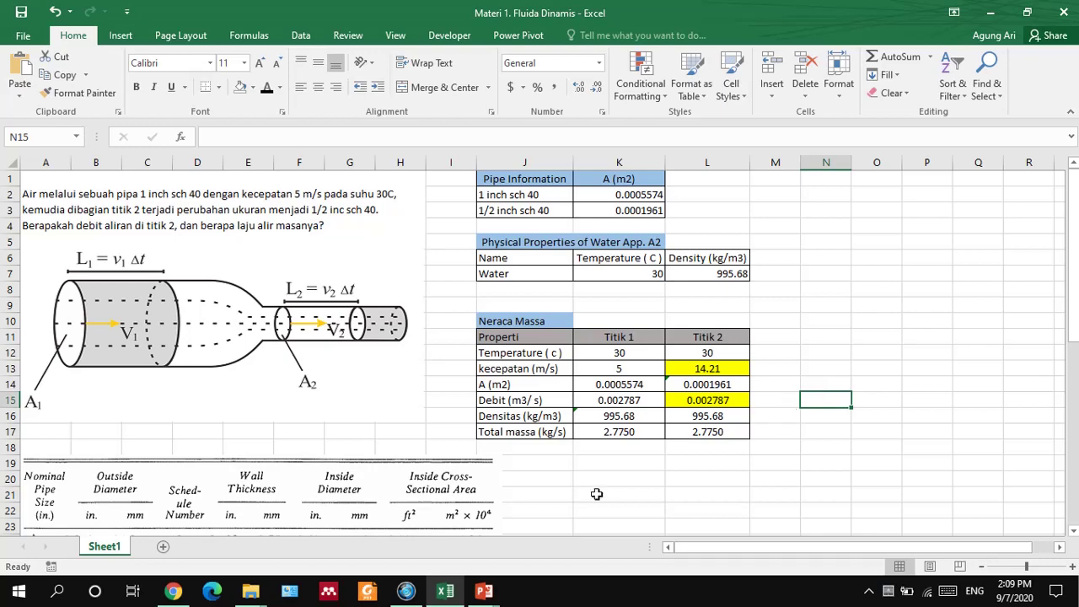
# Step: Switch to the running PowerPoint slide show
pyautogui.click(483, 591)
pyautogui.click(632, 527)
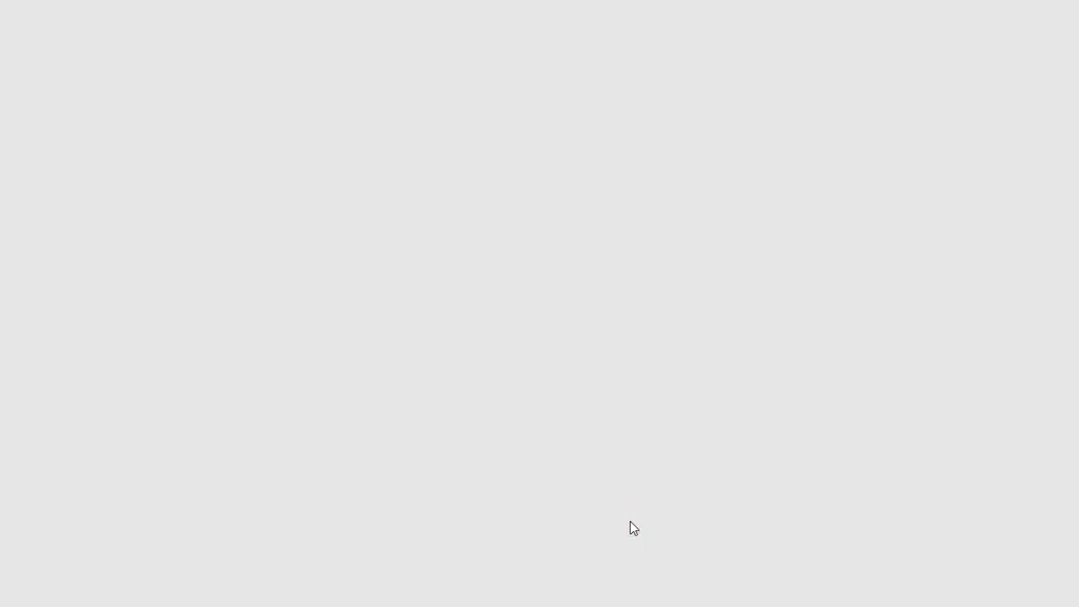